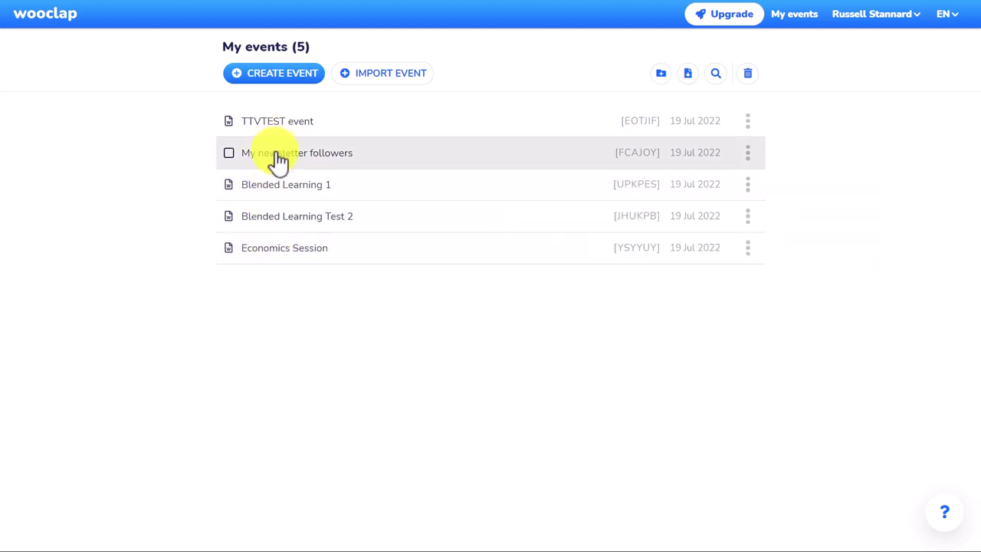
- Open the "My newsletter followers" event and look through the available question types, from Multiple choice to SCT Judgment
click(276, 157)
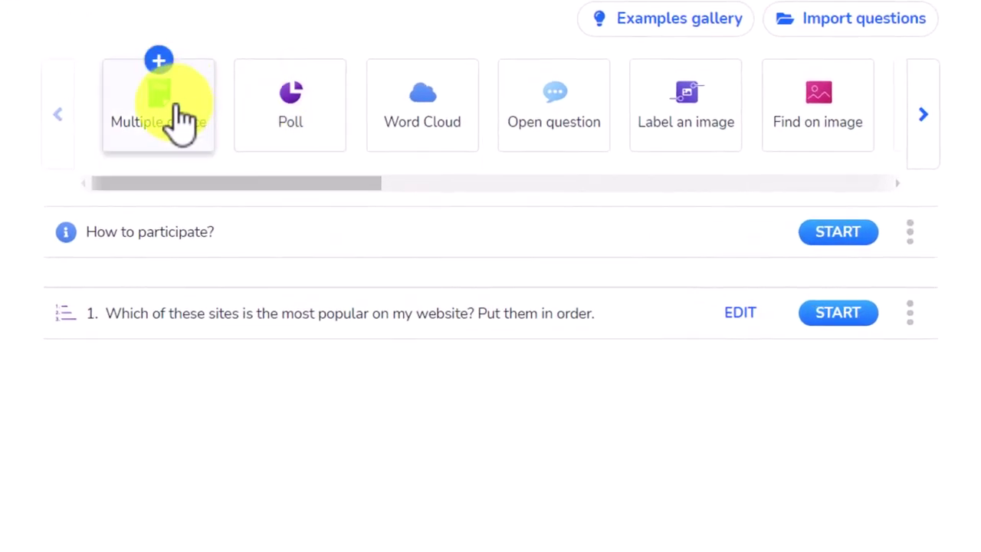
drag(315, 191, 500, 125)
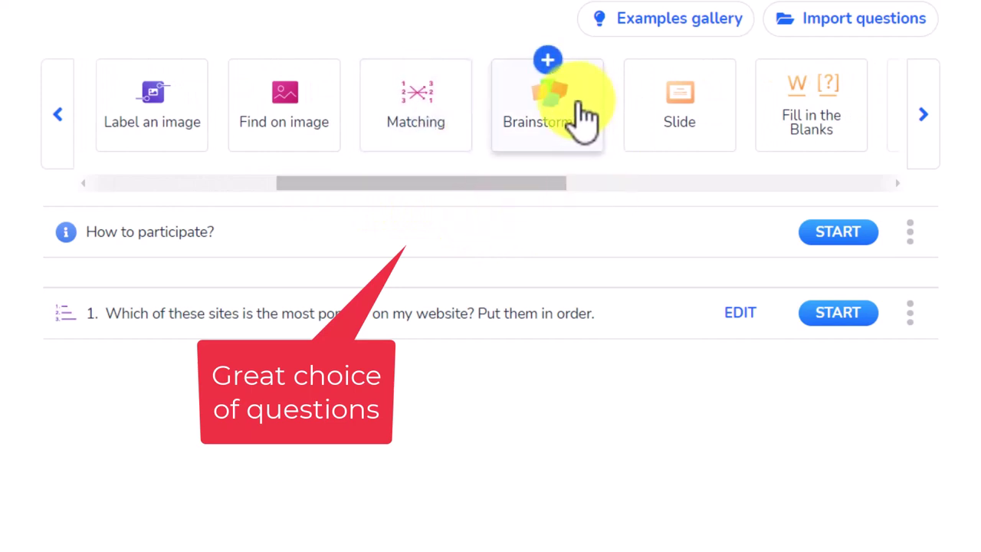
drag(546, 183, 679, 210)
mouse_move(552, 98)
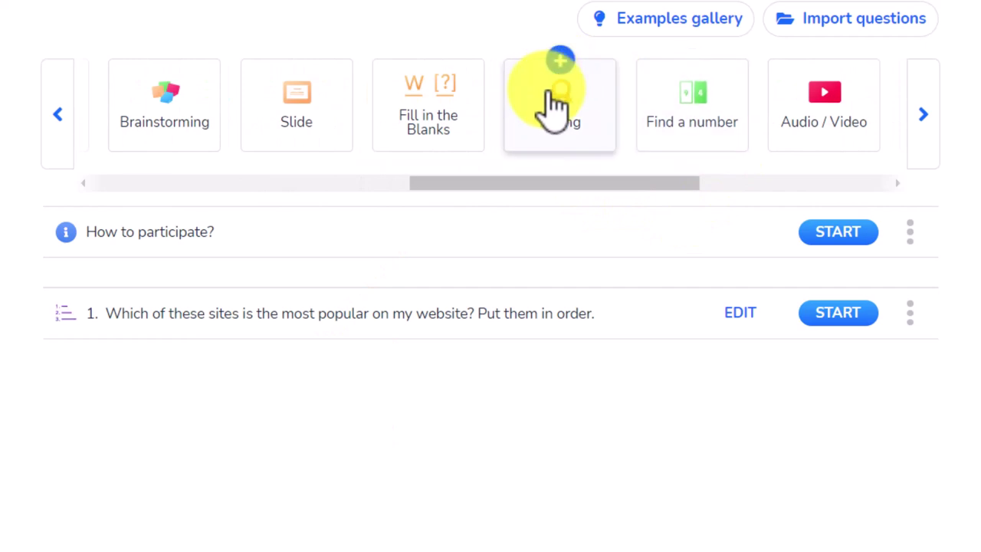
drag(579, 183, 772, 223)
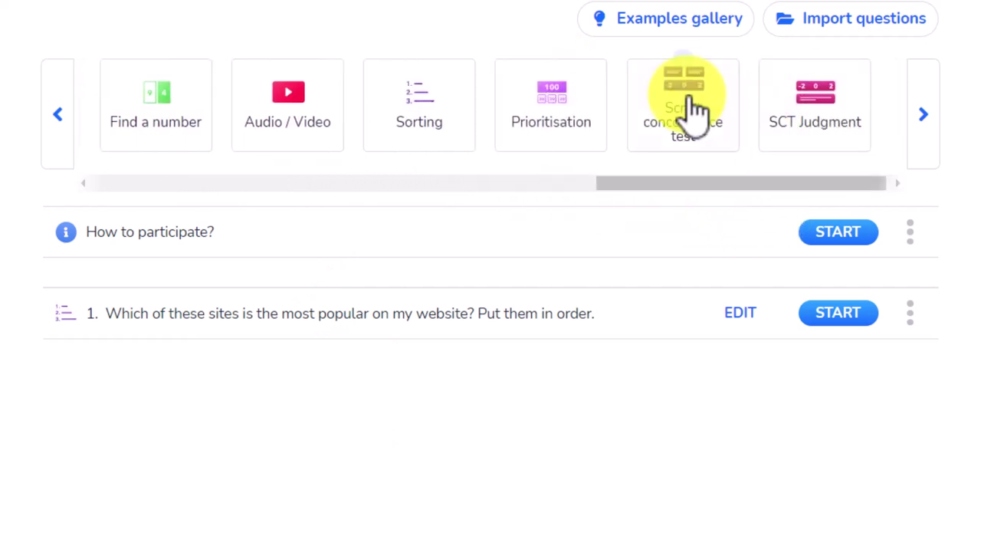
mouse_move(426, 115)
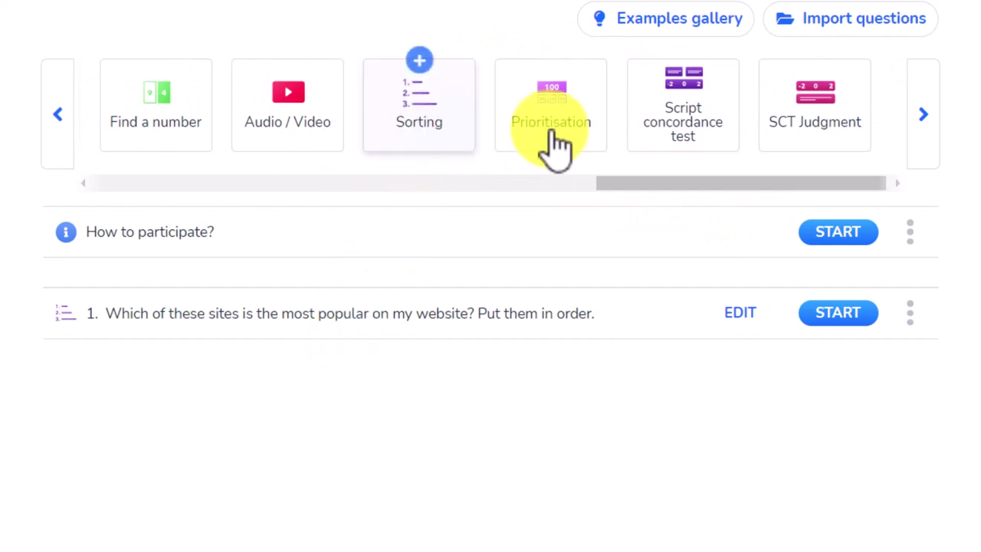
drag(802, 185, 378, 193)
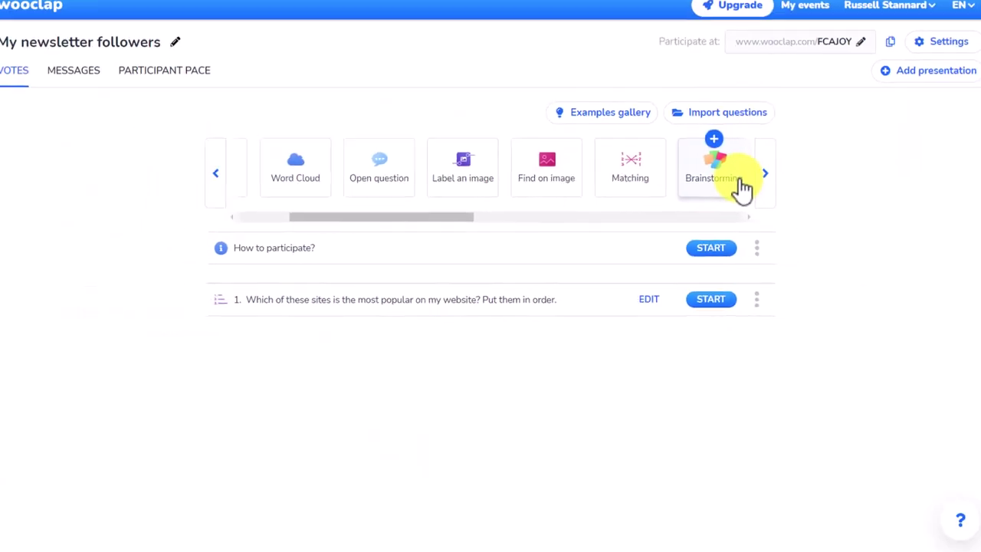
- Show the event's How to participate page and highlight the web address for joining
click(714, 250)
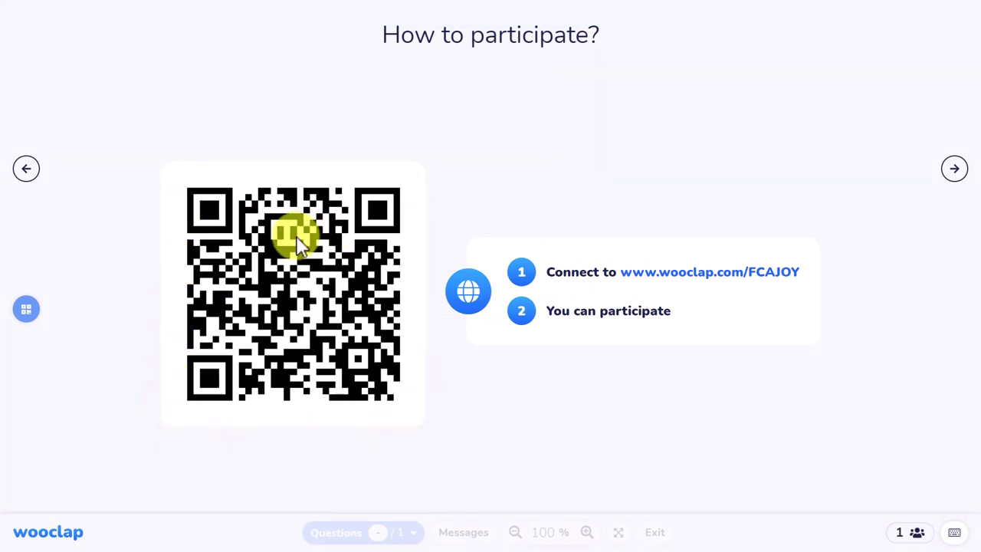
drag(622, 271, 819, 291)
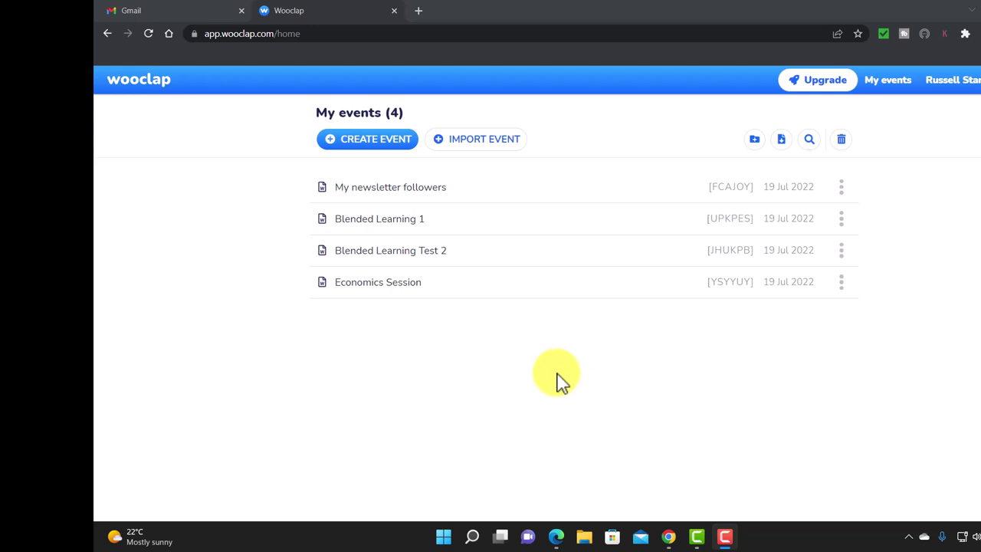
- Start presenting the "My newsletter followers" event from How to participate and go to the website popularity sorting question
click(439, 190)
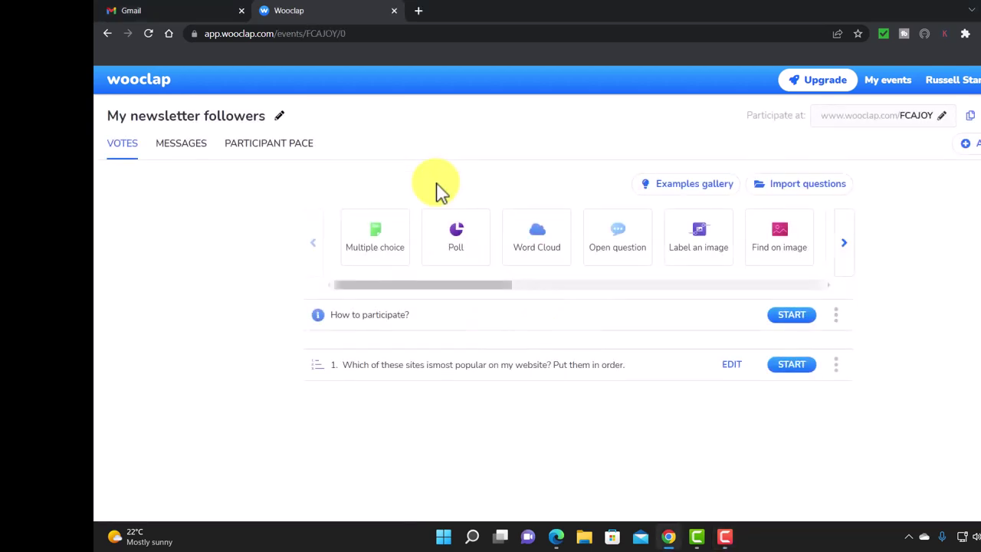
click(790, 315)
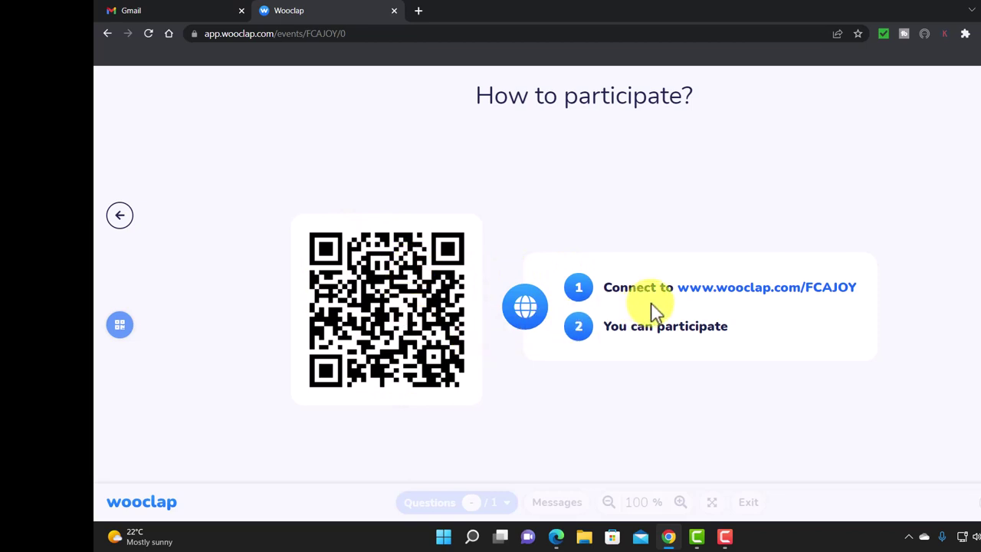
drag(676, 288, 863, 291)
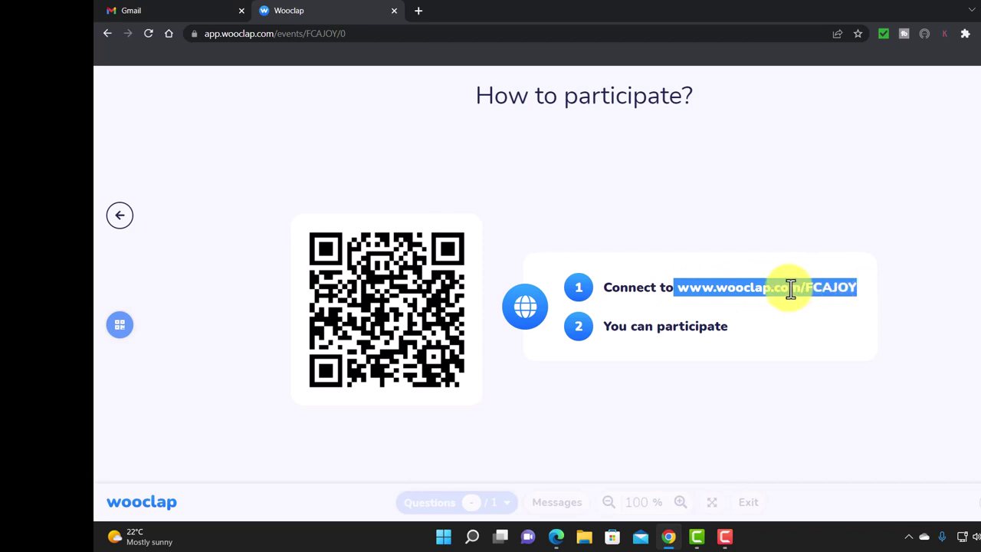
click(129, 229)
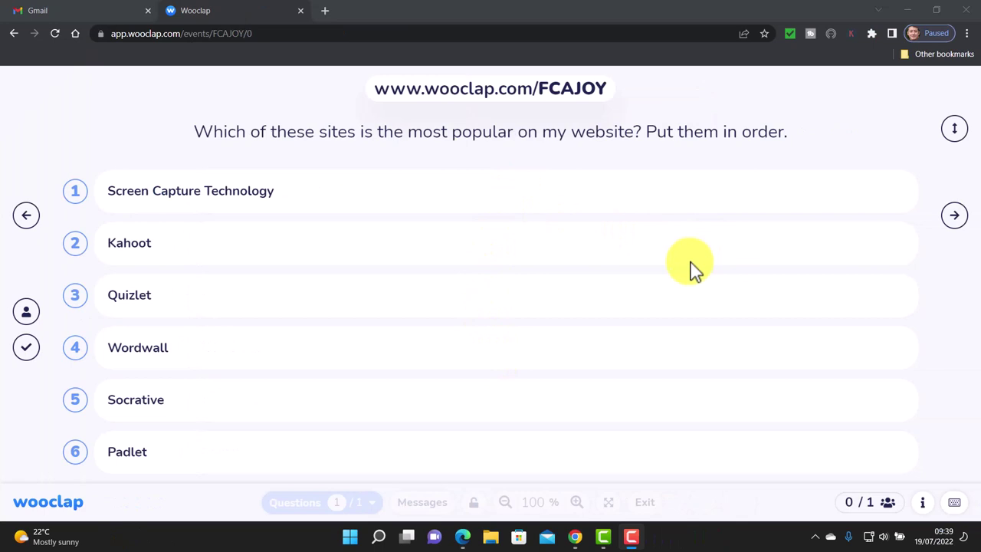
click(957, 221)
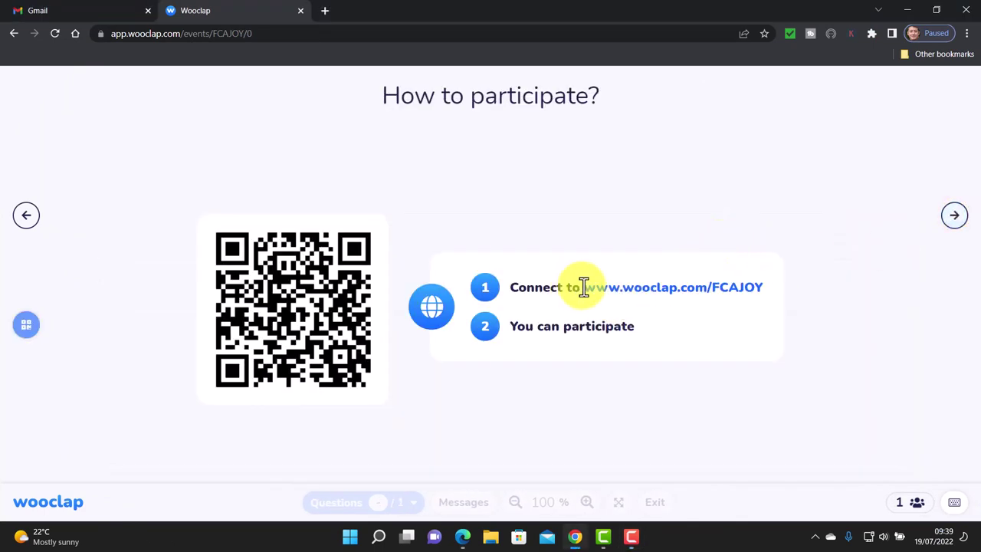
drag(588, 289, 769, 307)
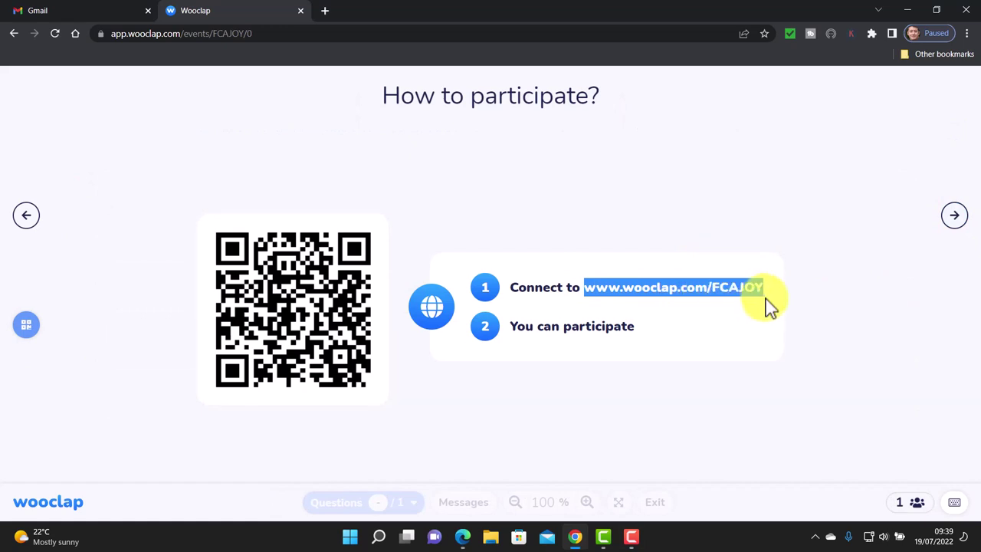
right_click(710, 289)
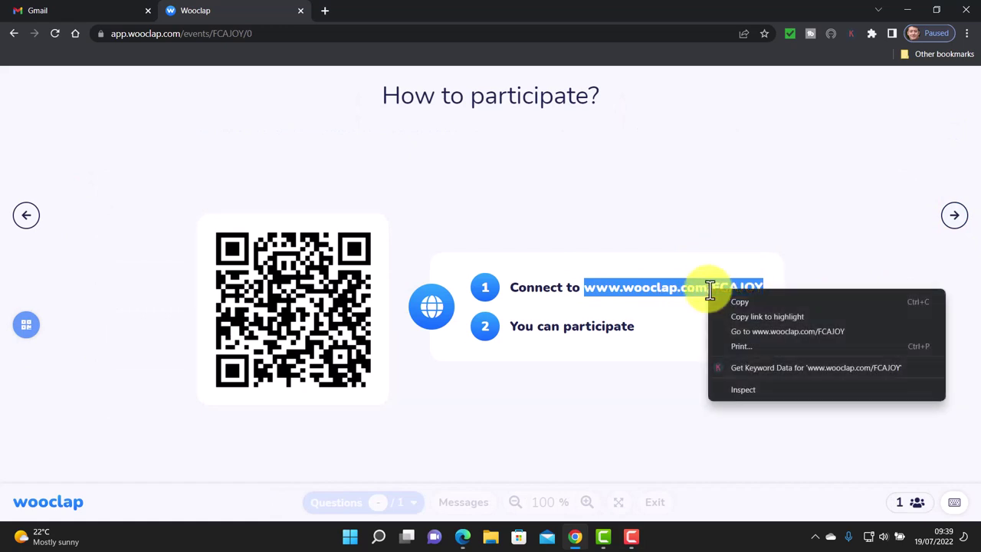
click(732, 304)
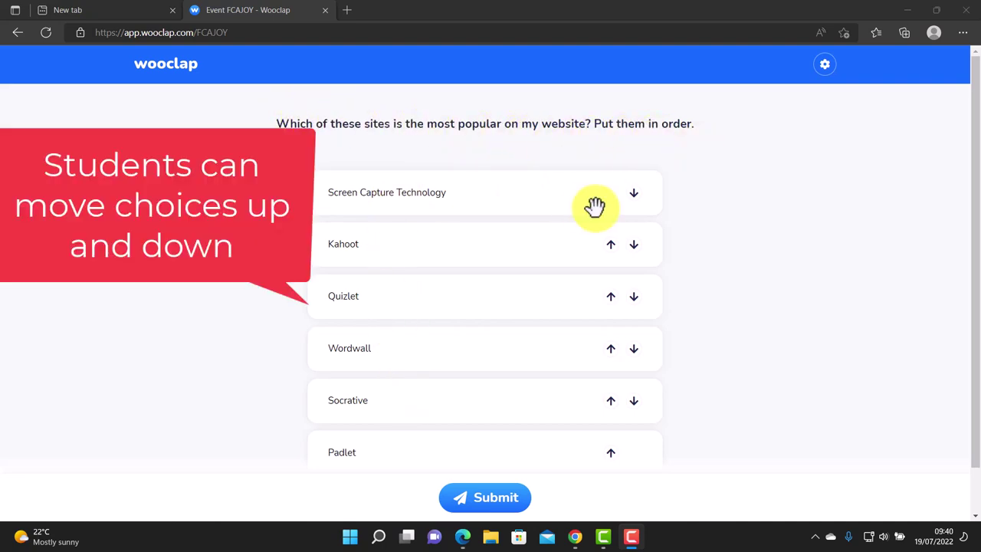
- As a participant, rank the sites Wordwall, Screen Capture Technology, Kahoot, Socrative, Quizlet, Padlet and submit the answer
click(609, 351)
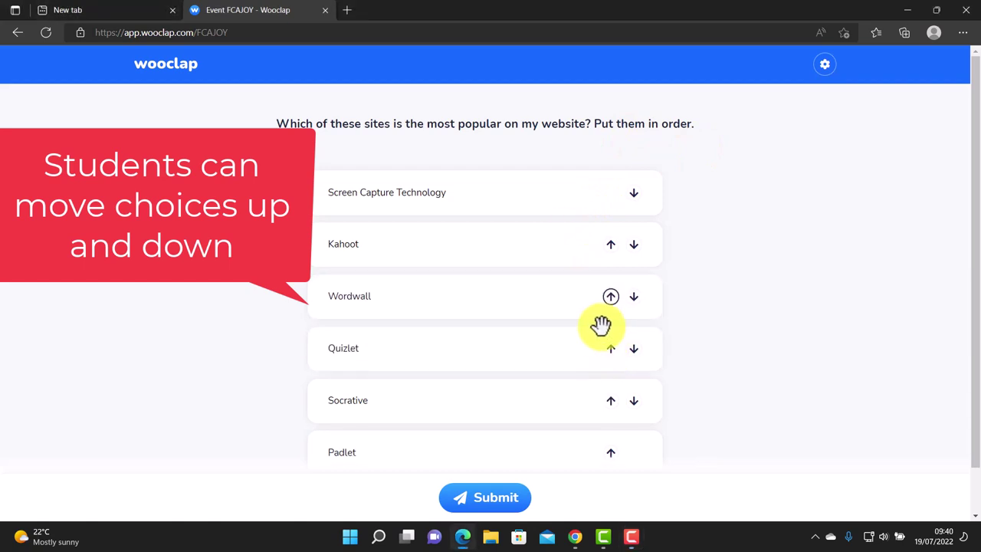
click(612, 297)
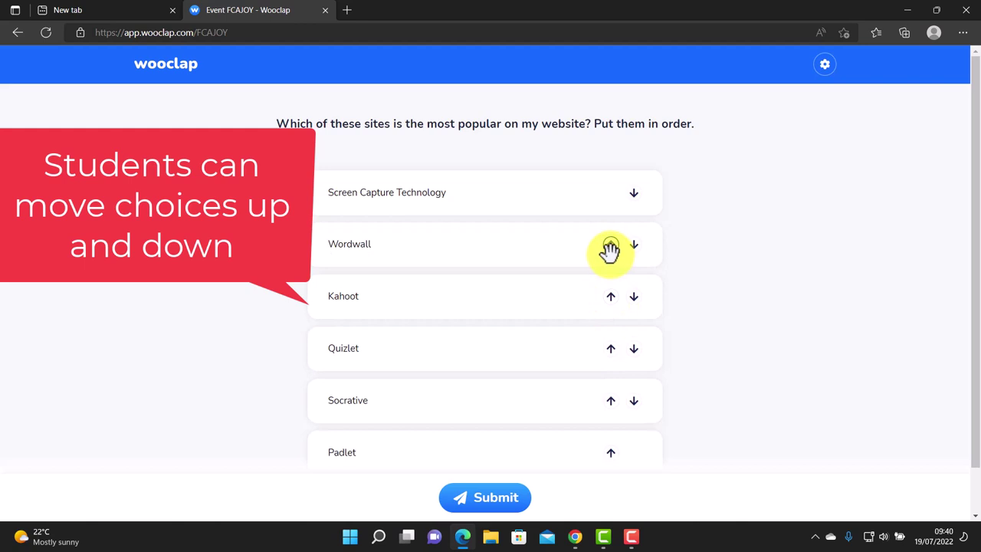
click(634, 193)
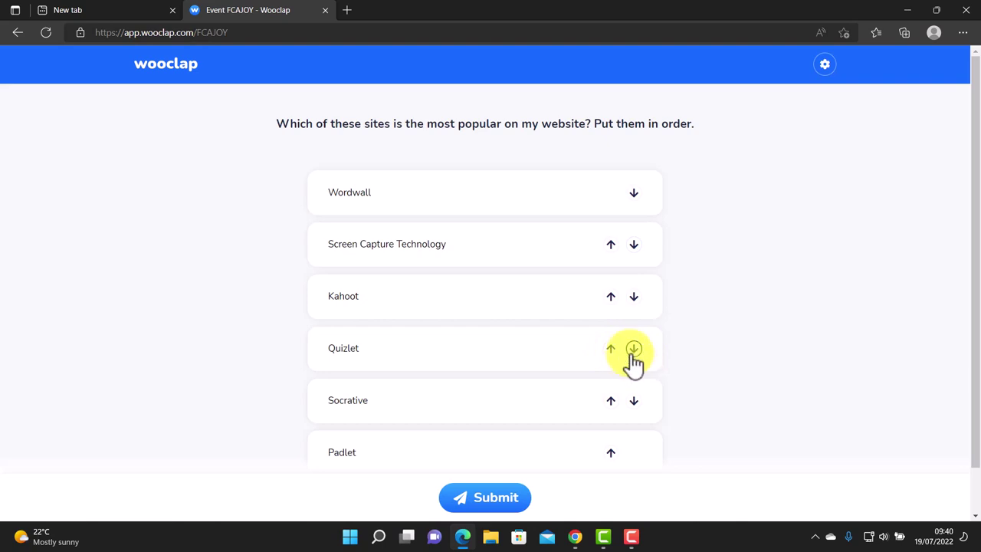
click(631, 351)
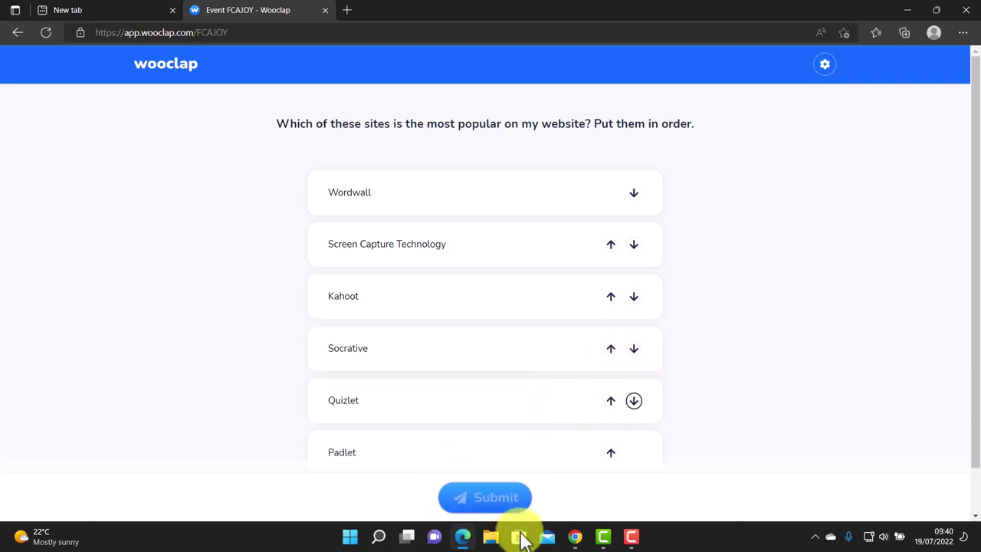
click(502, 503)
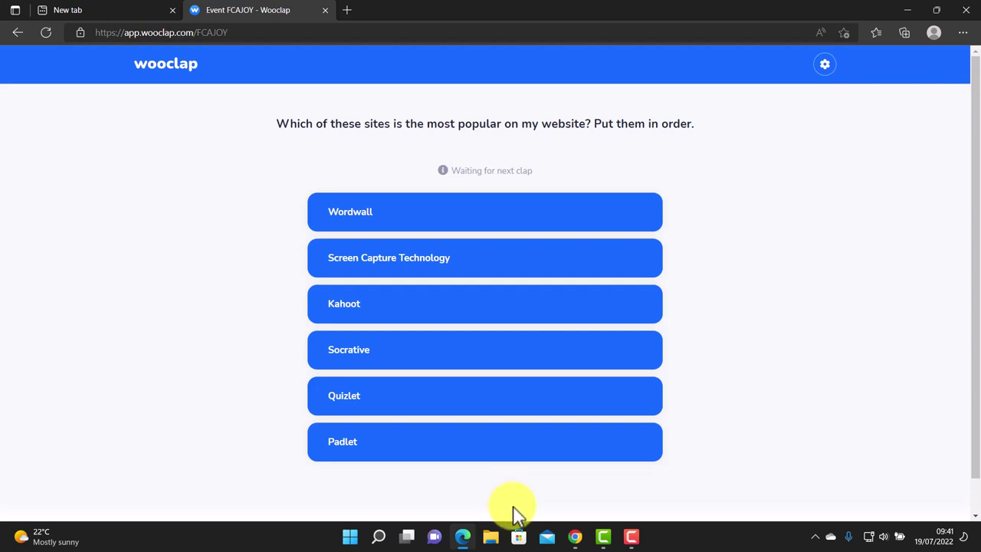
- Switch back to the presenter's Chrome window, reveal the submitted answers and the correct combination, and exit the presentation
key(alt+Tab)
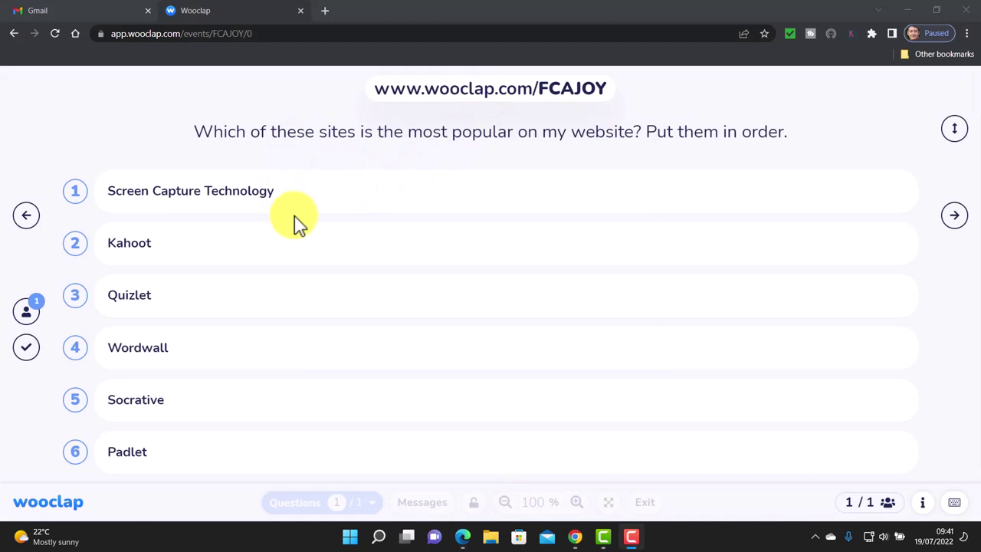
click(27, 314)
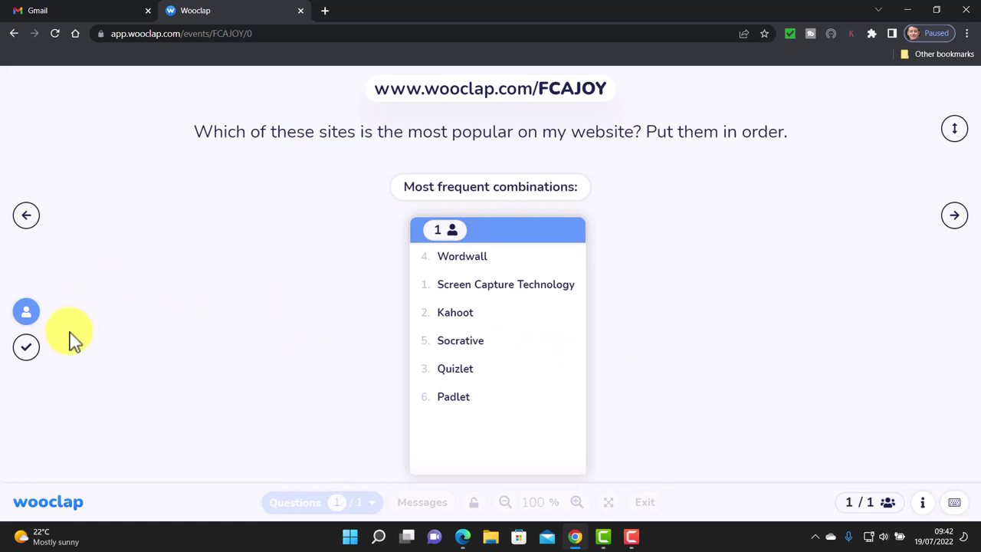
click(27, 349)
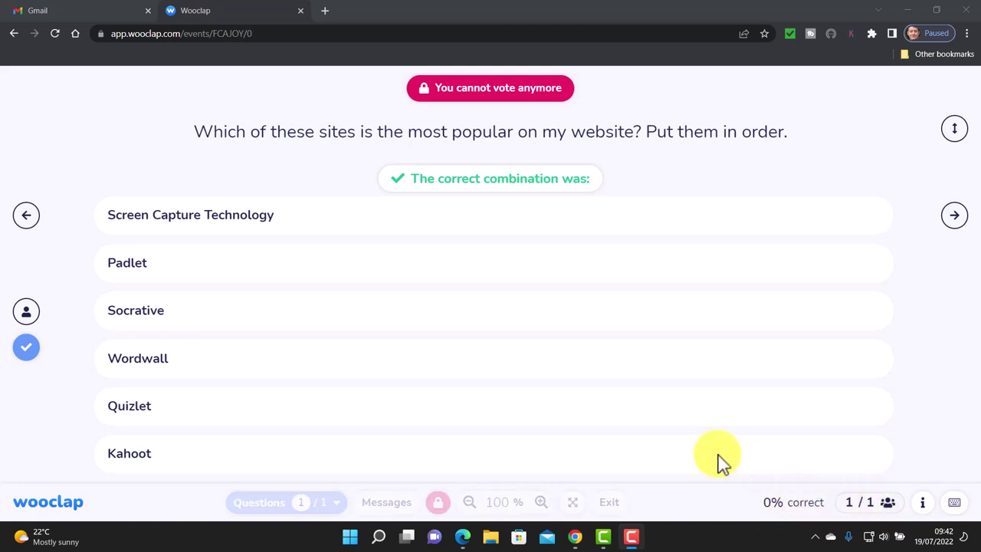
click(608, 508)
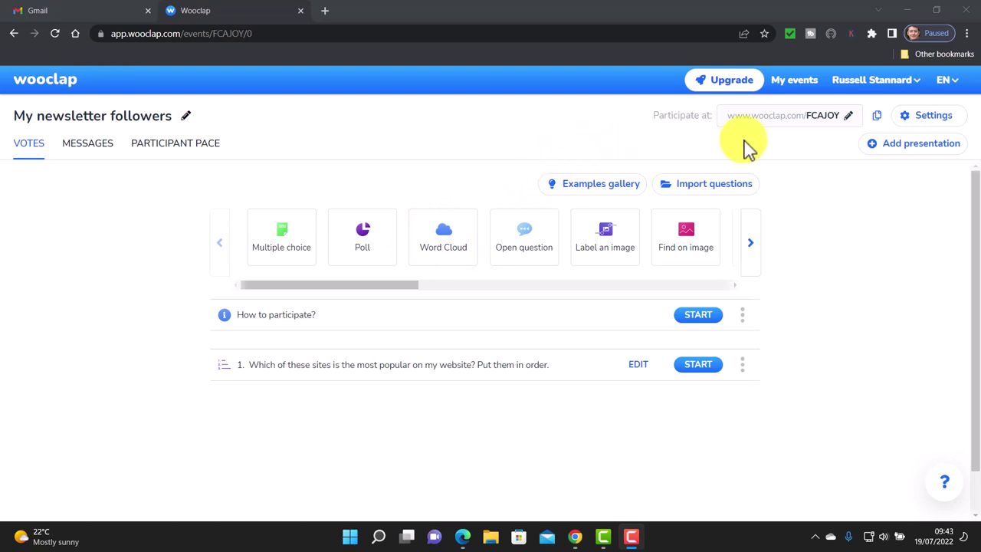
- Create a new event from the events list and name it "TTVTEST event"
click(809, 92)
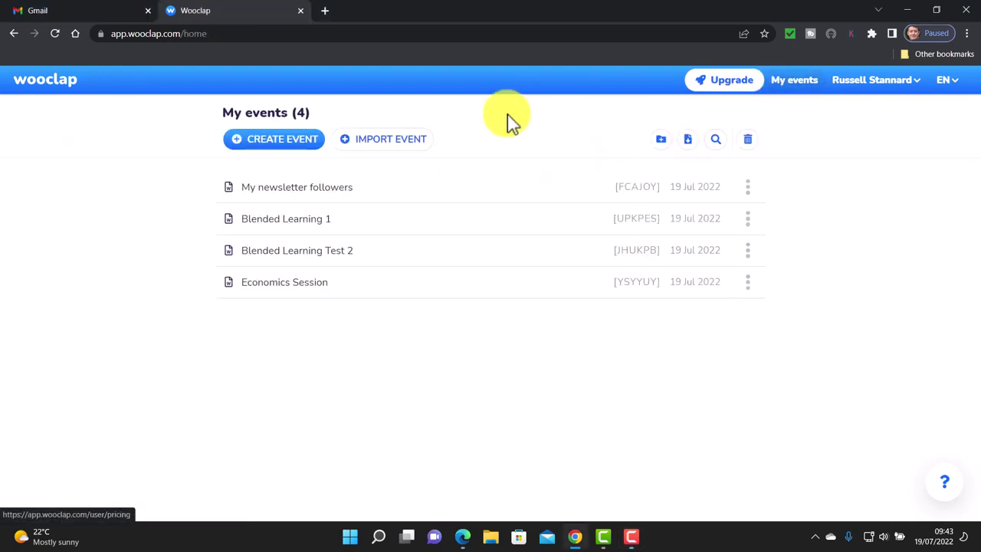
click(297, 153)
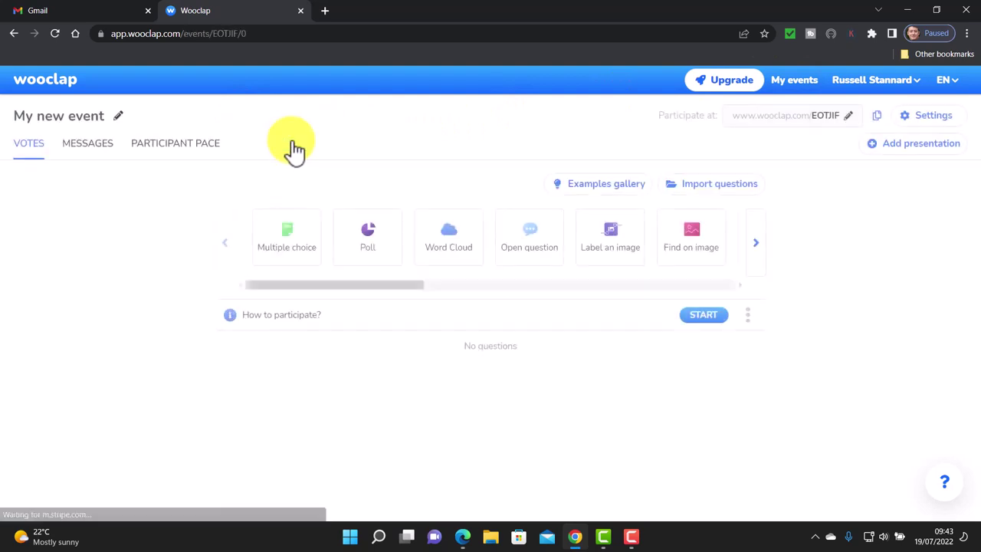
click(81, 116)
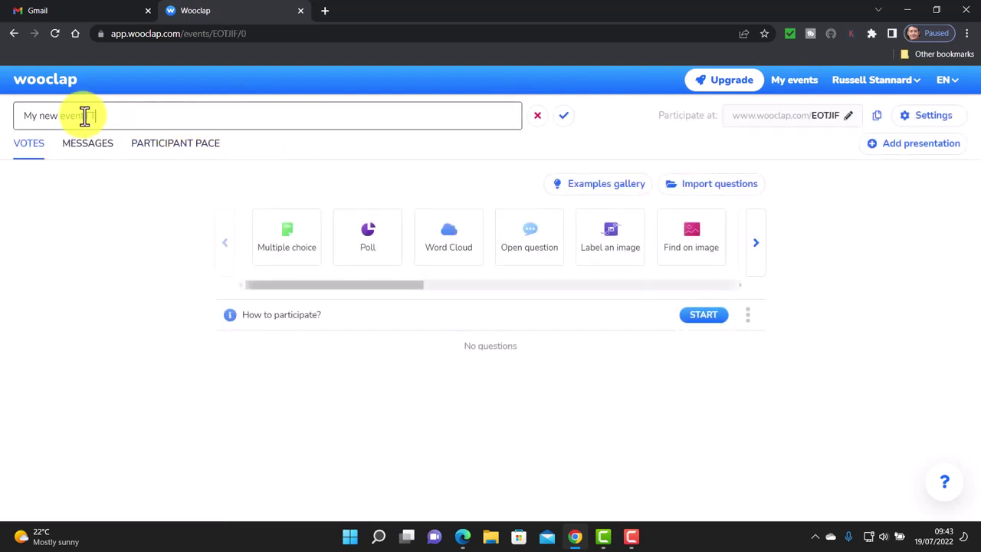
triple_click(84, 115)
key(BackSpace)
text(TTVTEST event)
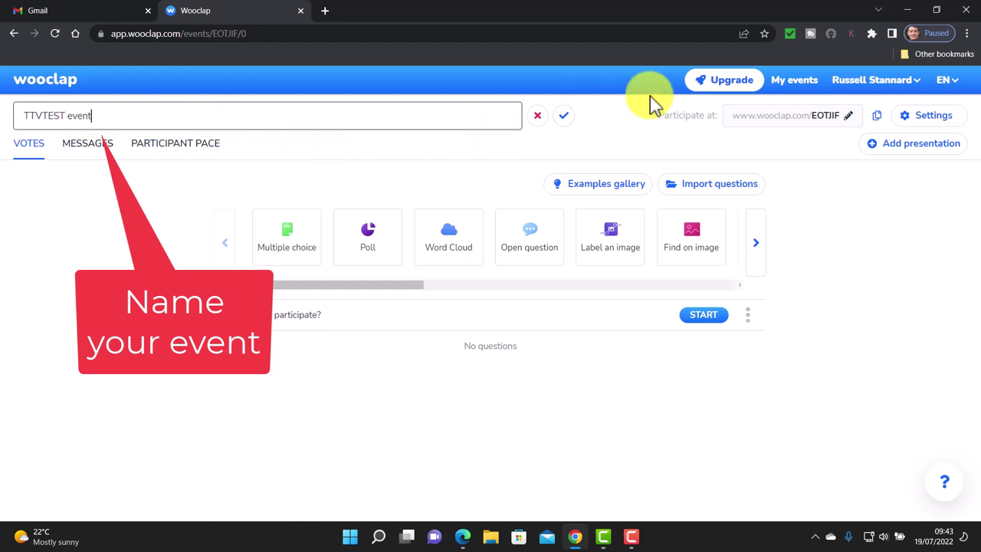
click(566, 117)
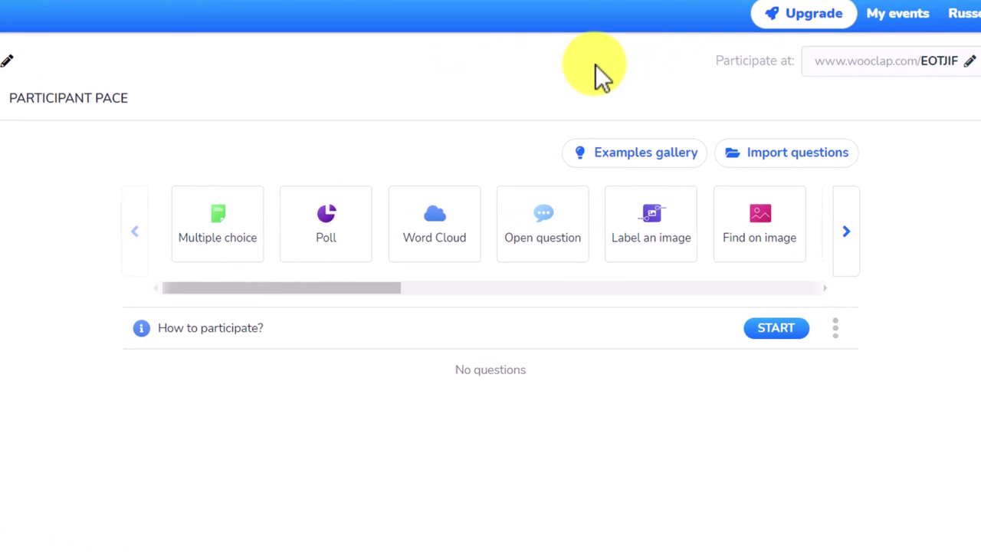
- Start a Brainstorming question "What technologies do you use in these categories?" with categories "For presenting webinars", "For creating websites" and "For checking understanding"
click(846, 246)
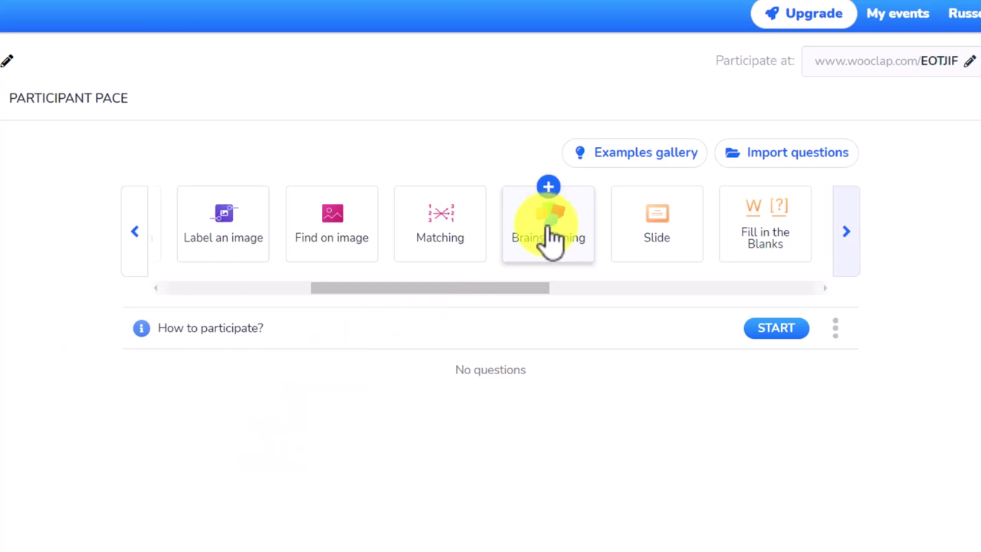
click(550, 236)
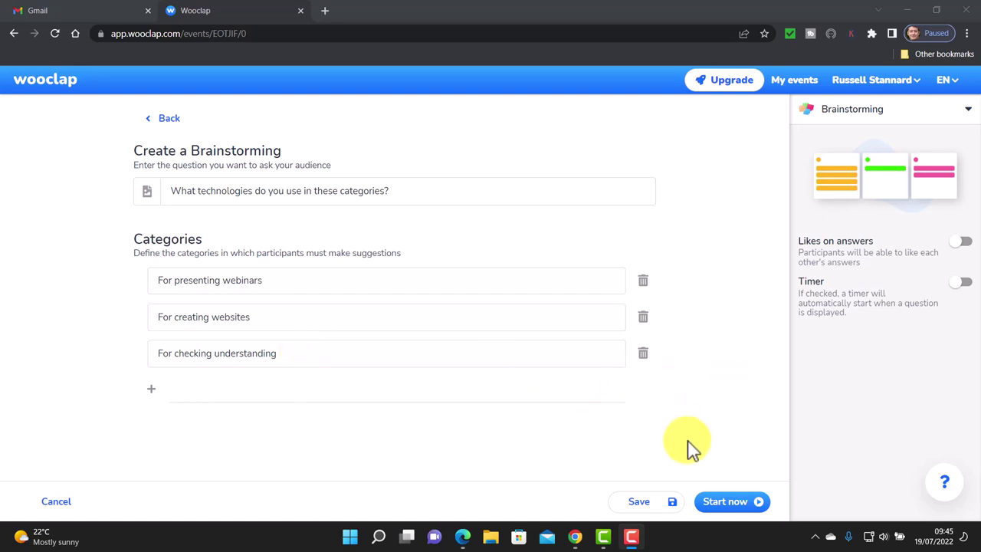
click(732, 510)
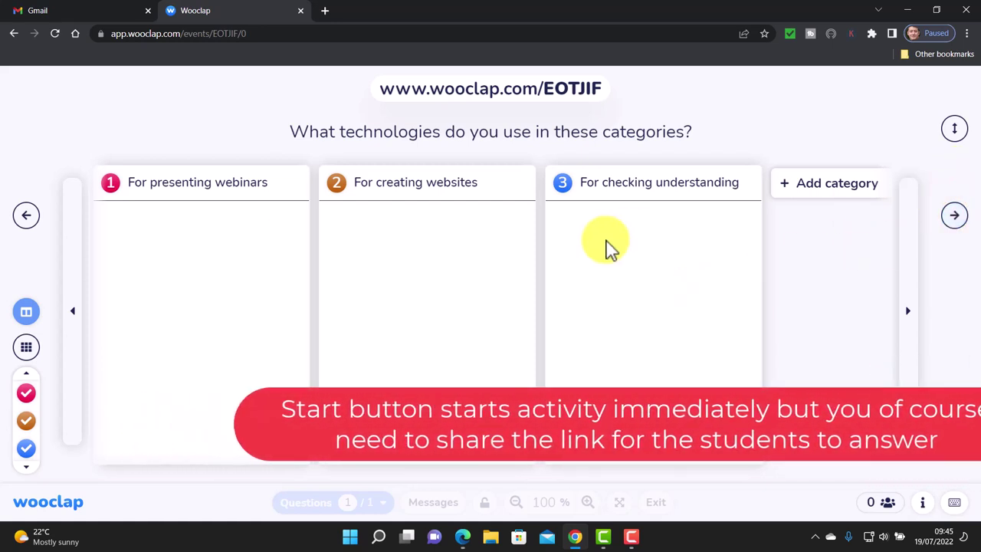
click(954, 215)
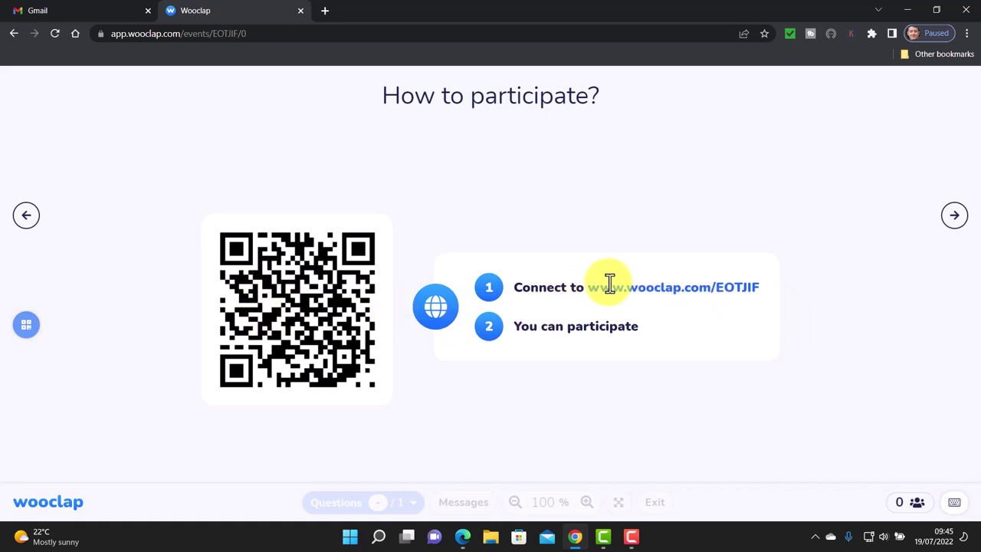
drag(590, 288, 793, 302)
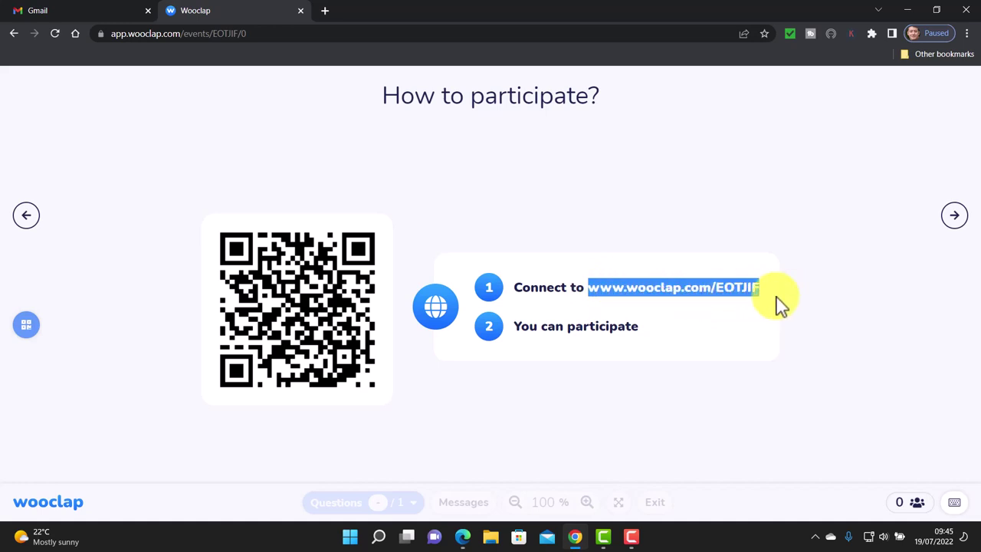
right_click(706, 286)
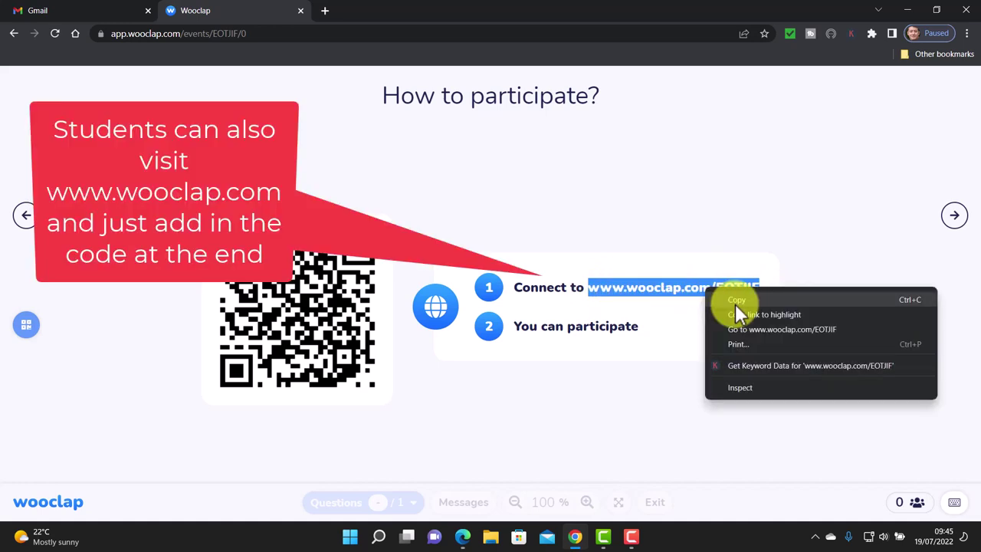
click(735, 303)
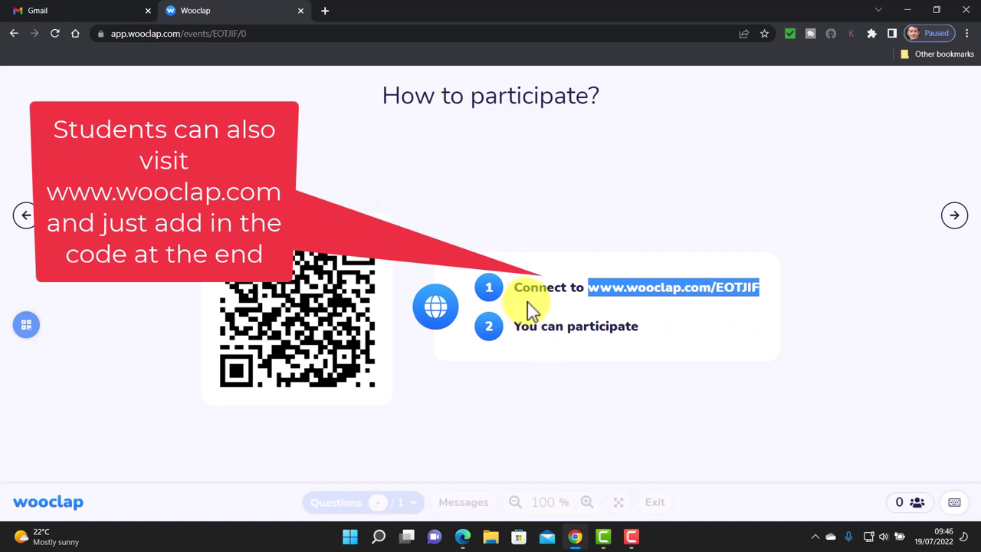
click(29, 219)
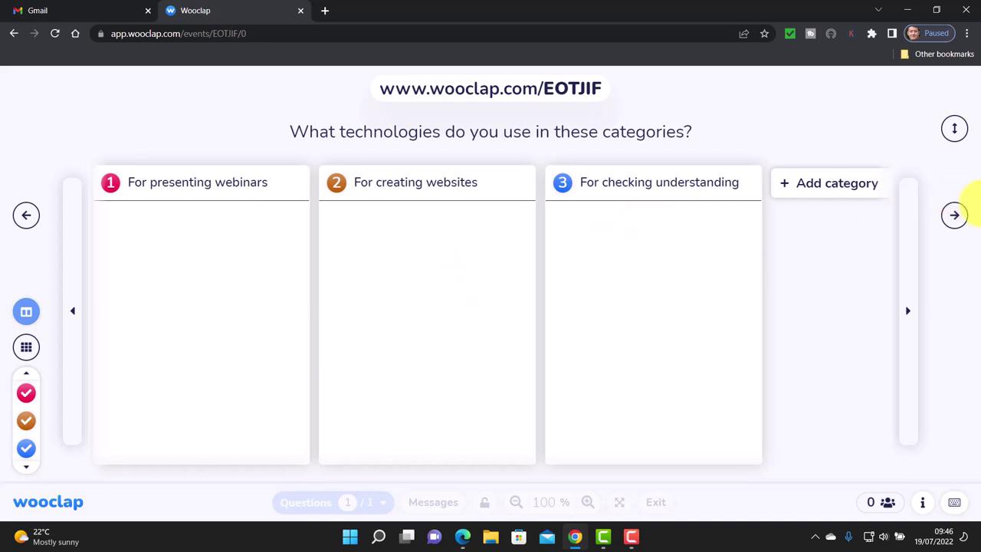
click(957, 218)
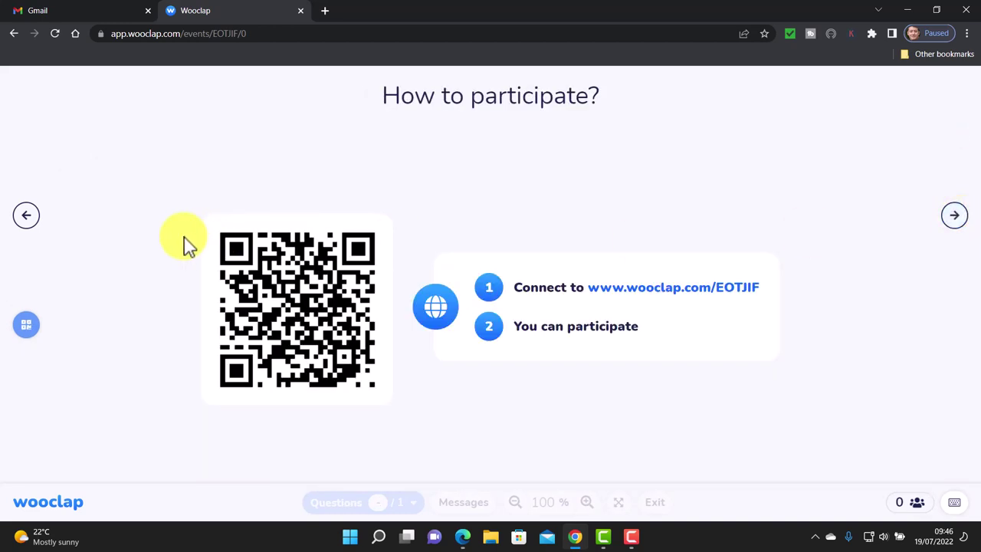
click(24, 218)
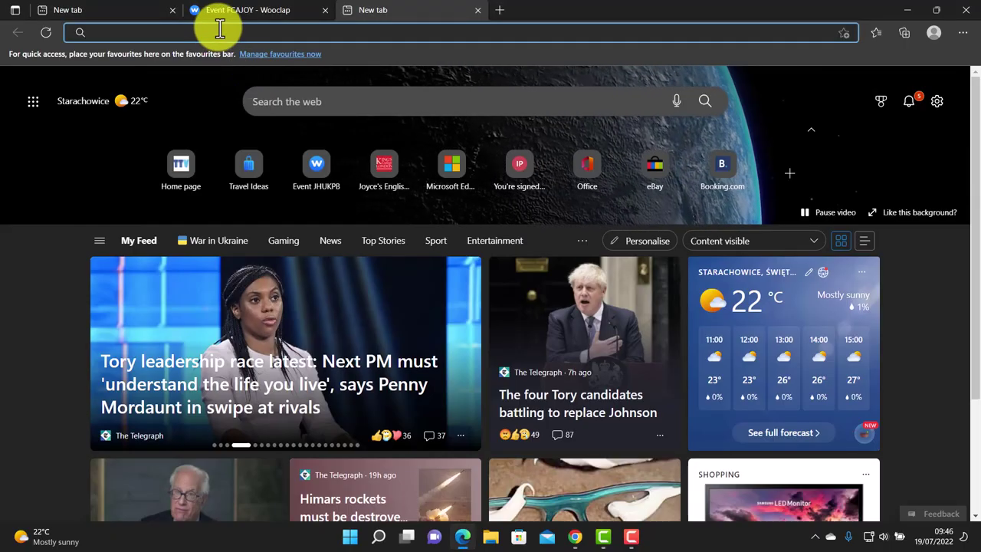
key(ctrl+v)
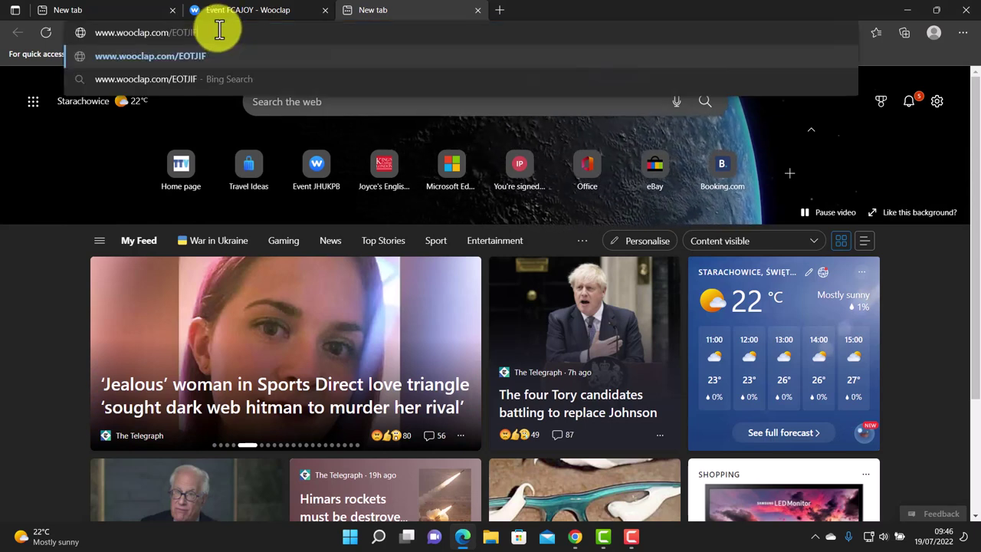
key(Return)
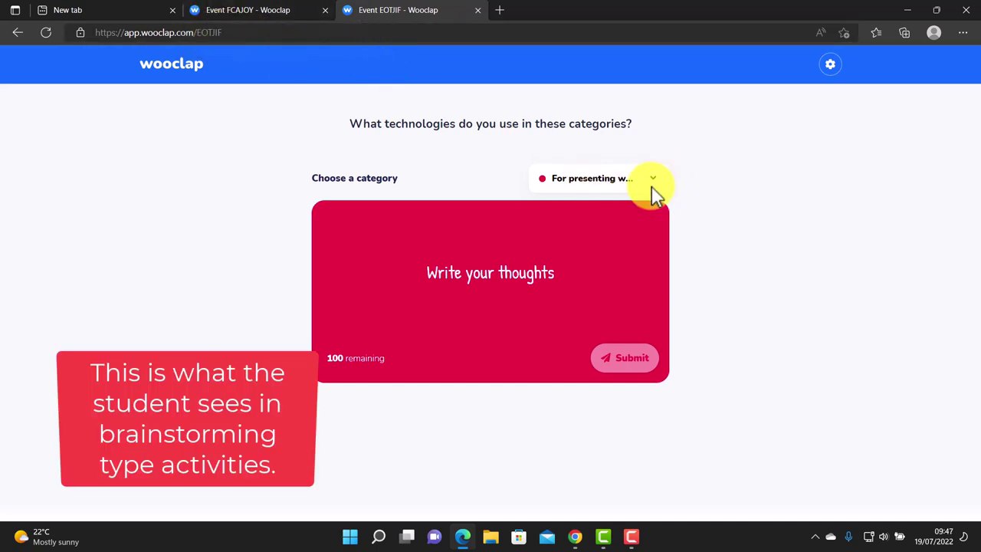
click(594, 181)
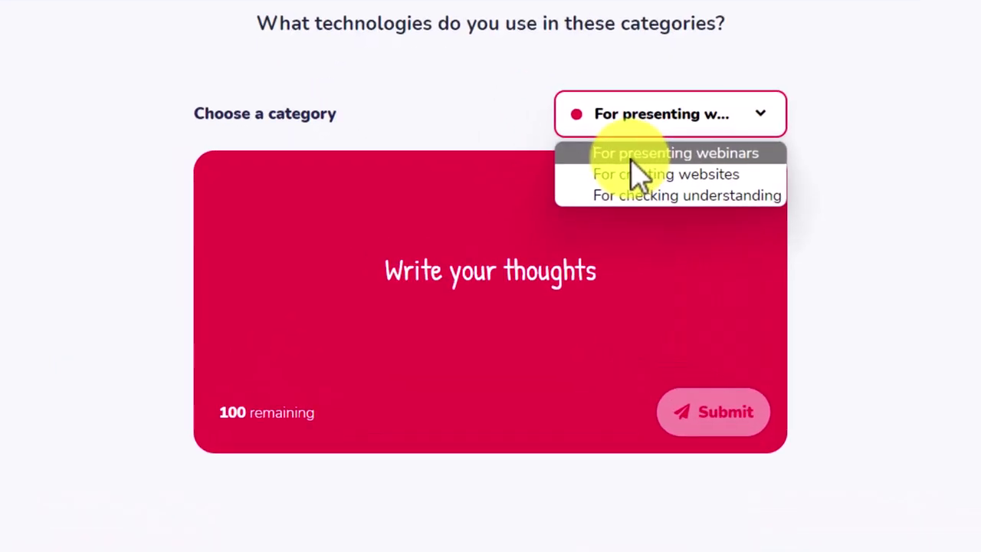
click(630, 157)
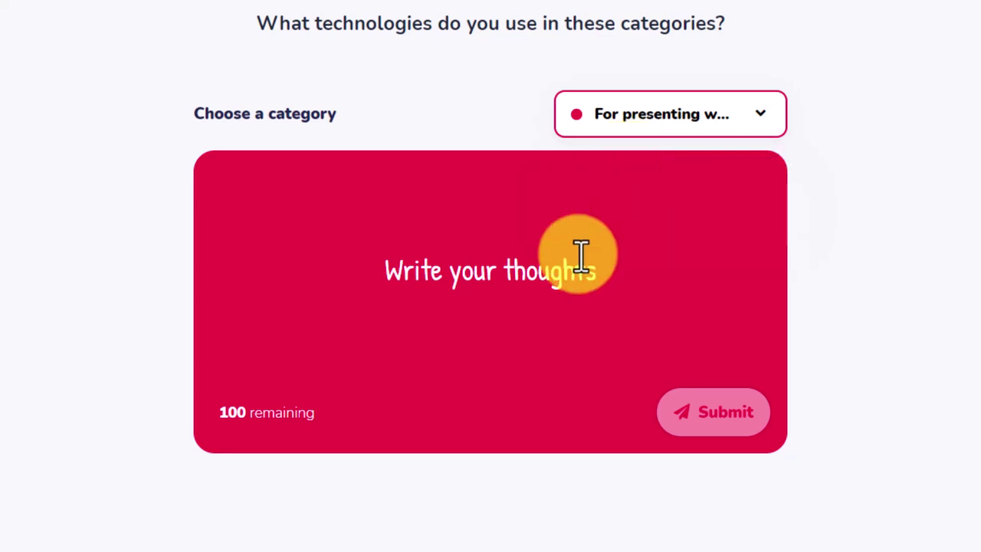
click(548, 284)
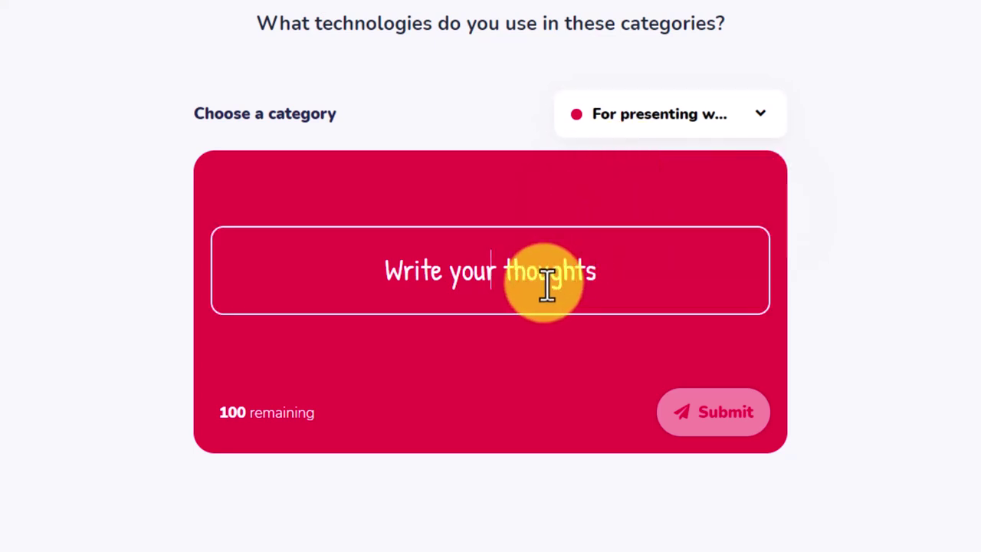
text(Zoom)
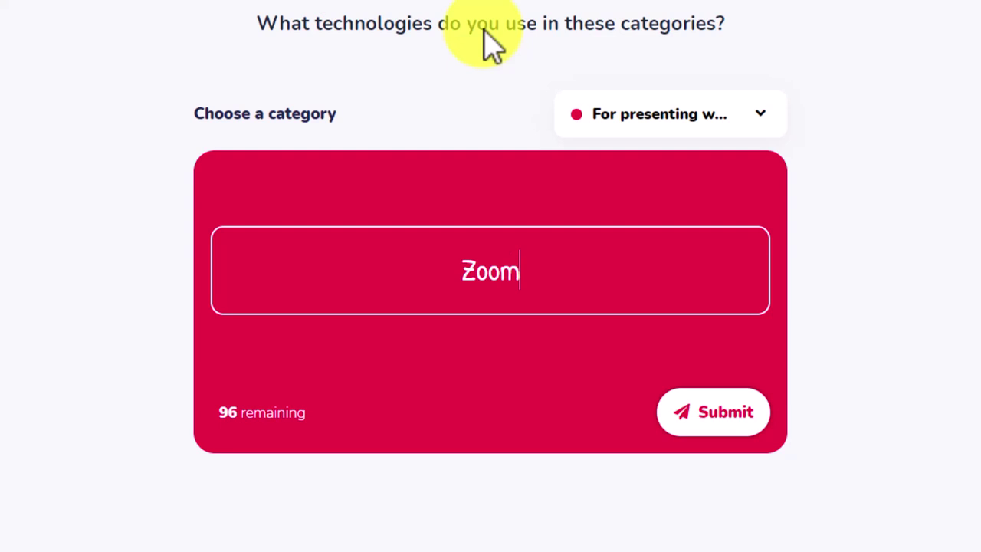
click(715, 406)
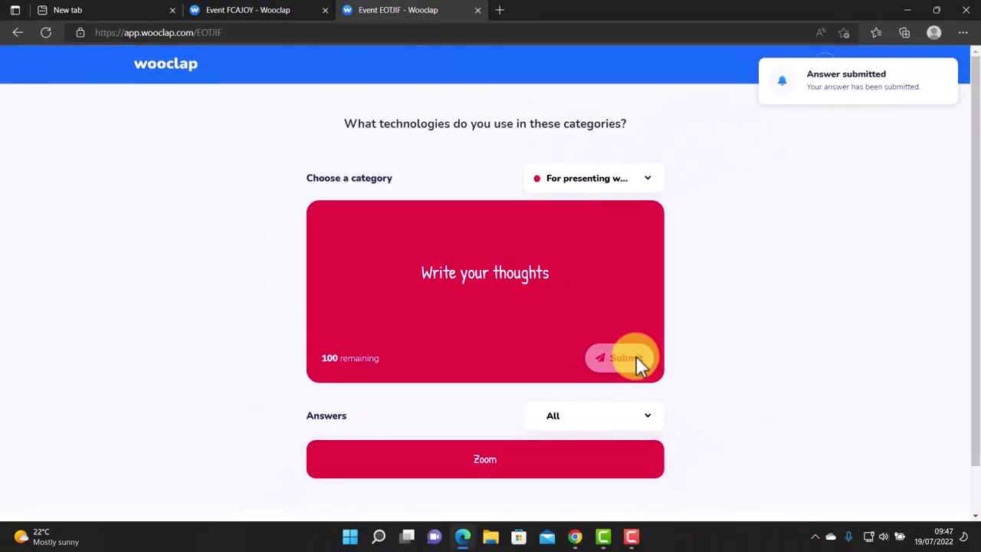
- Submit "skype" and "Google Meet" as two more answers in the category "For presenting webinars"
click(519, 275)
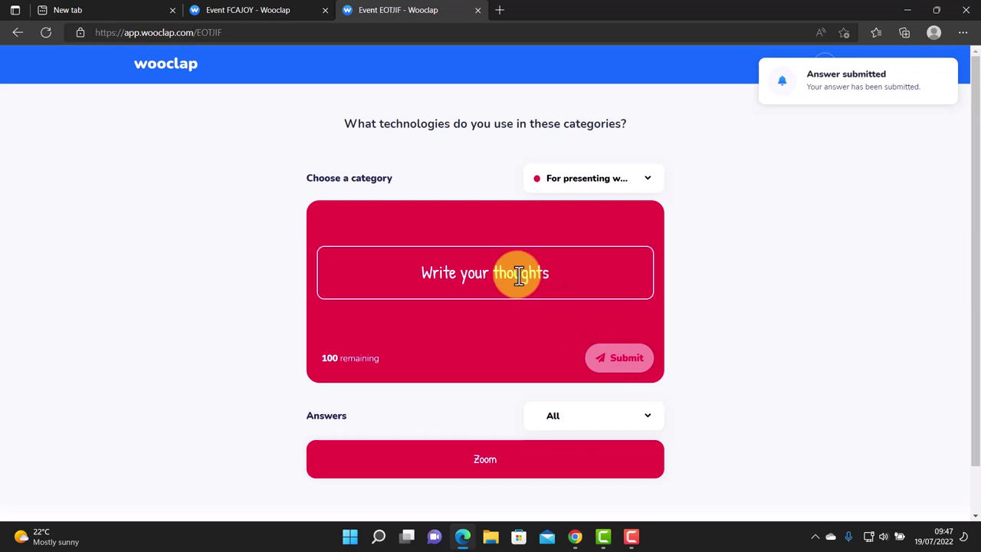
text(skyp)
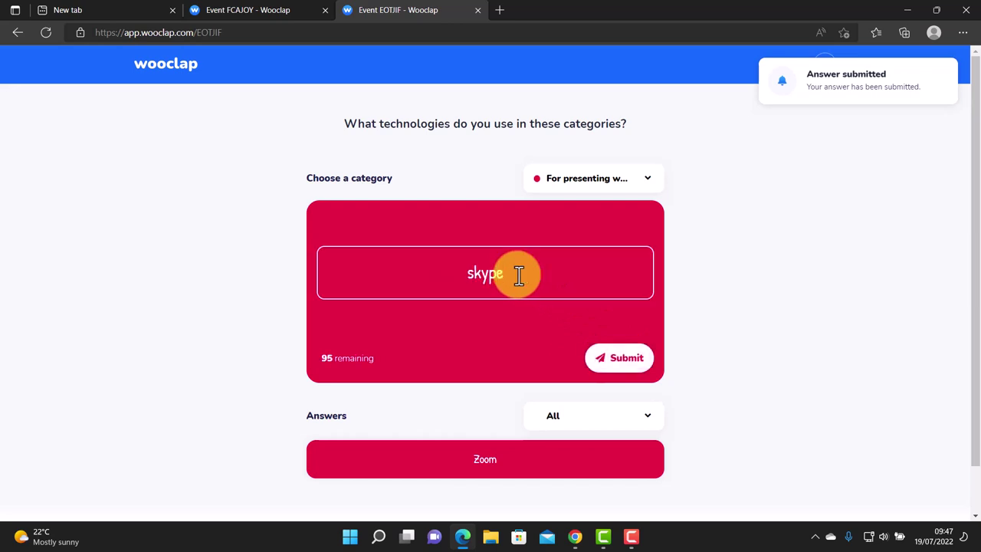
text(e)
click(627, 364)
click(531, 272)
text(Googl)
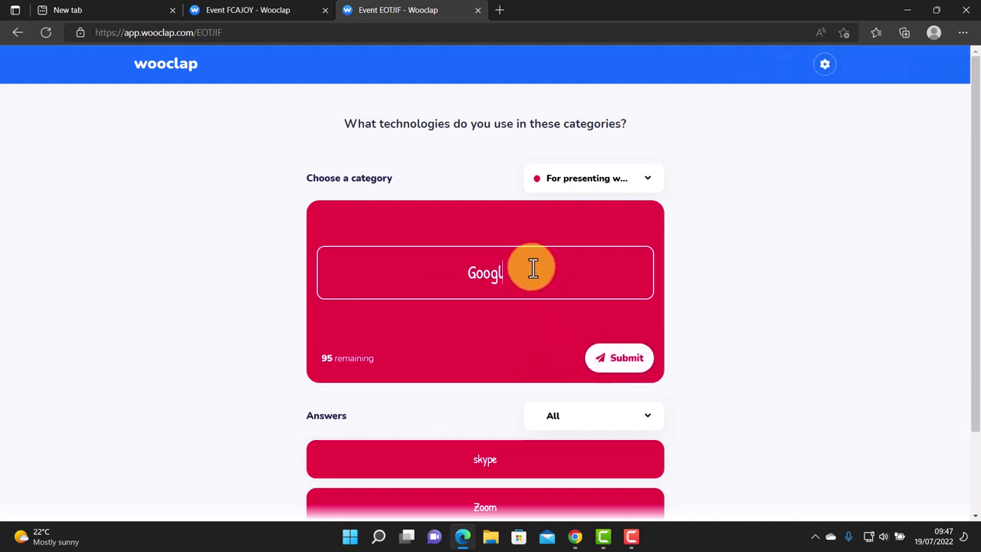
text(e Meet)
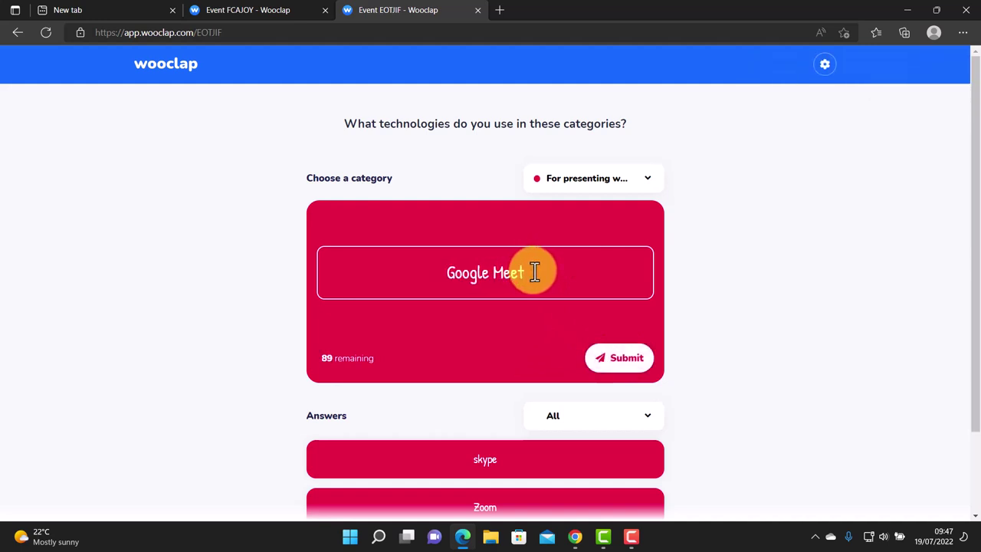
click(619, 355)
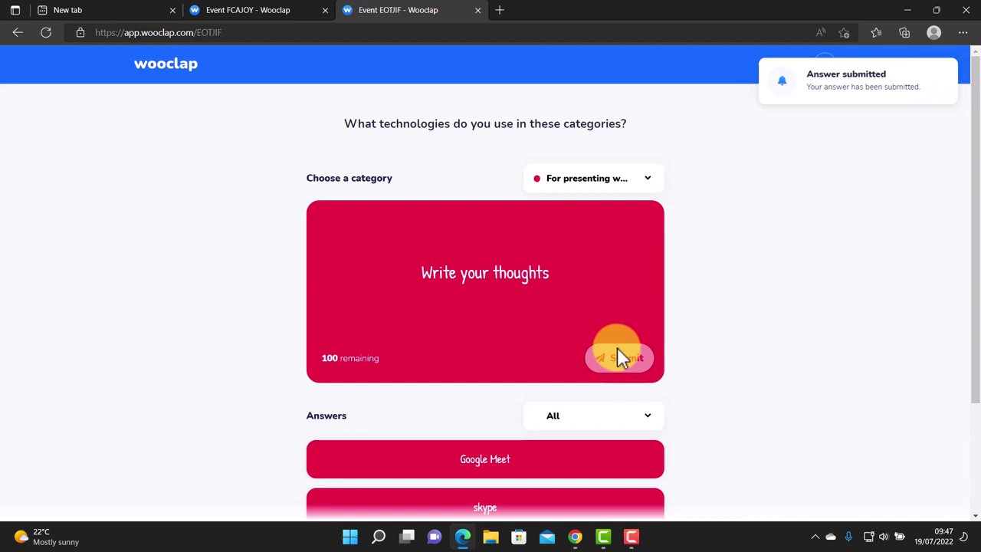
- Choose the category "For creating websites" and submit the answers "Word Press" and "Google Sites"
click(610, 176)
click(559, 217)
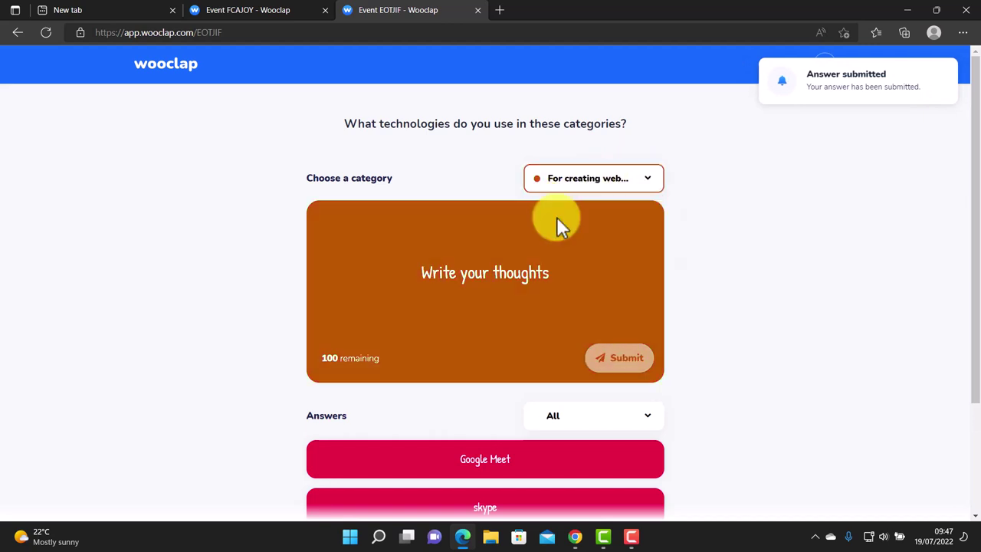
click(558, 273)
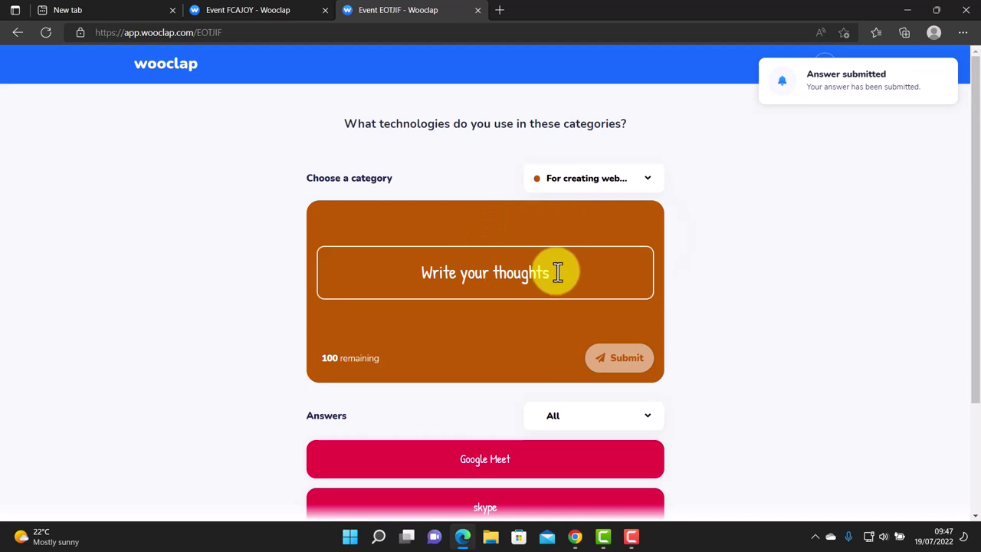
text(Word Press)
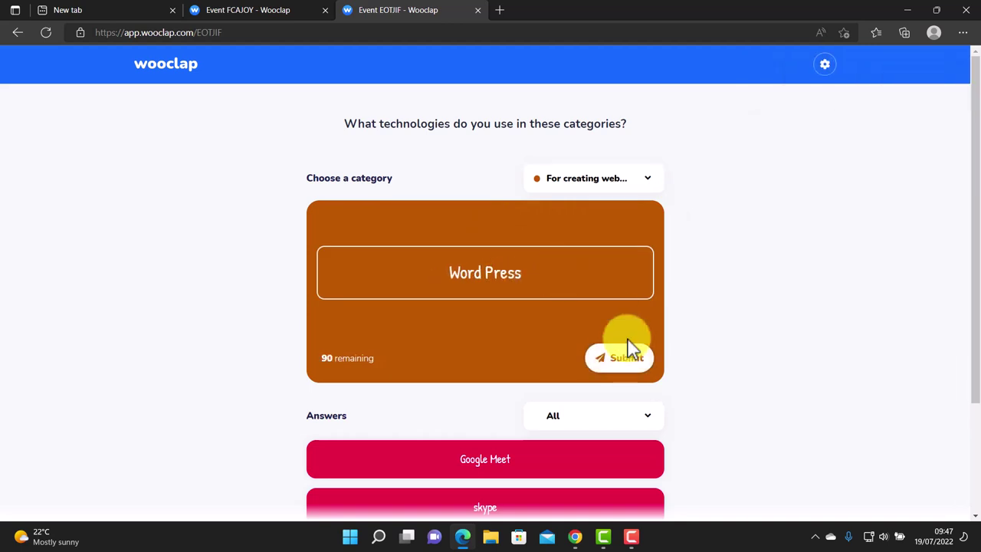
click(626, 360)
click(508, 276)
text(Google Sites)
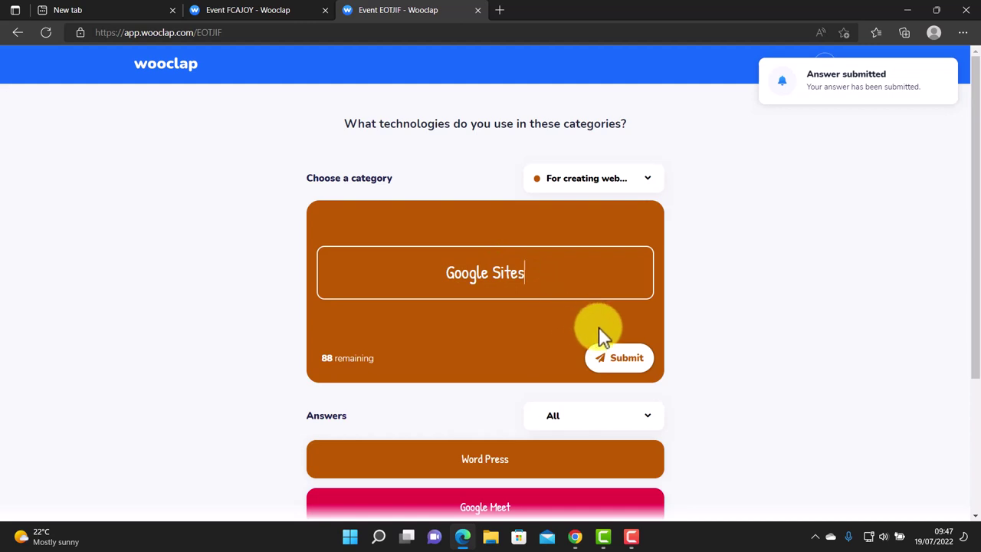
click(621, 356)
- Choose the category "For checking understanding" and submit the answer "Mentimeter"
click(647, 178)
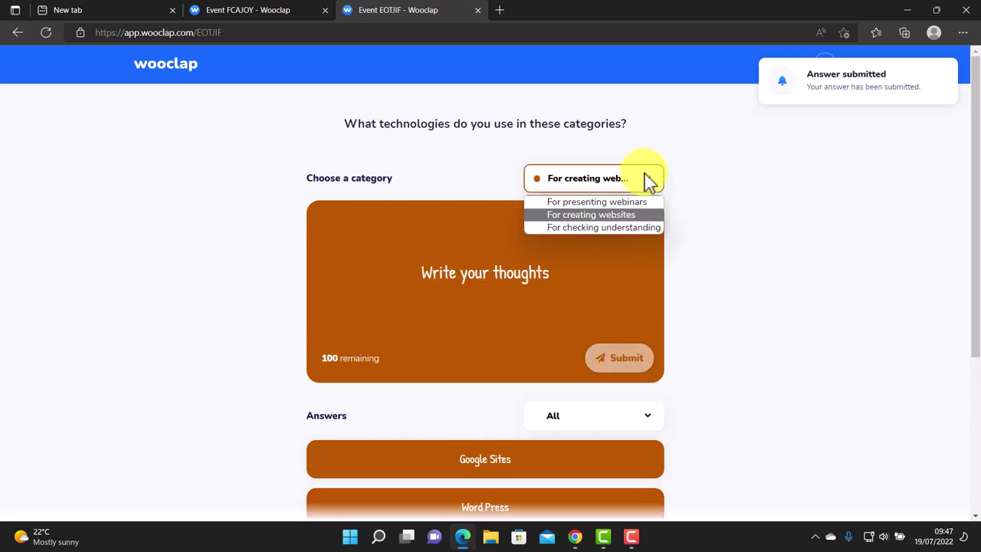
click(558, 227)
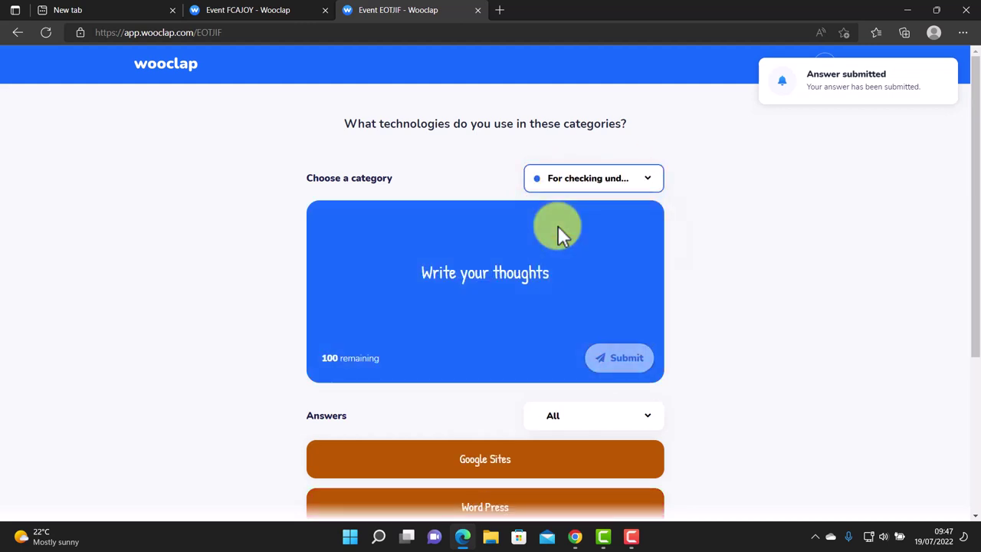
click(521, 272)
text(M)
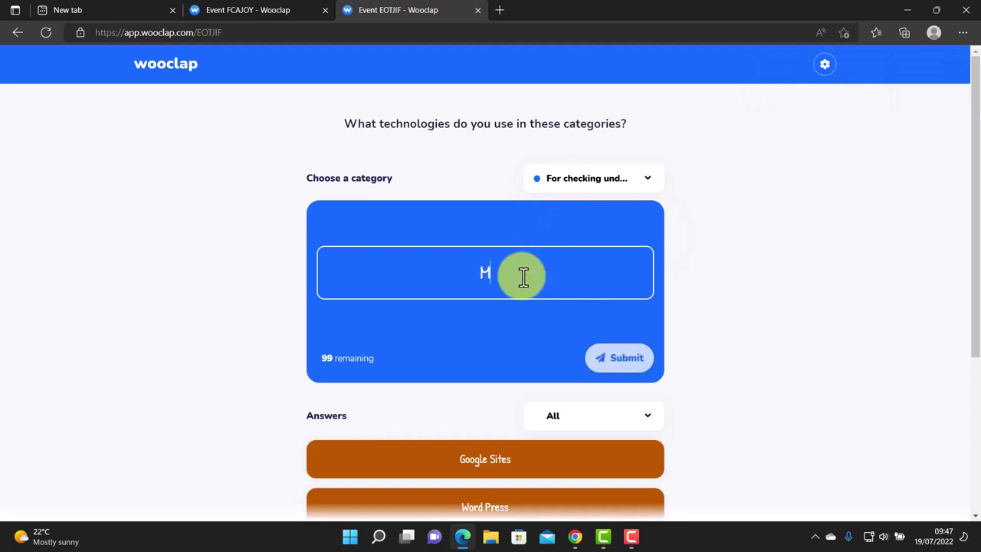
text(ettimeter)
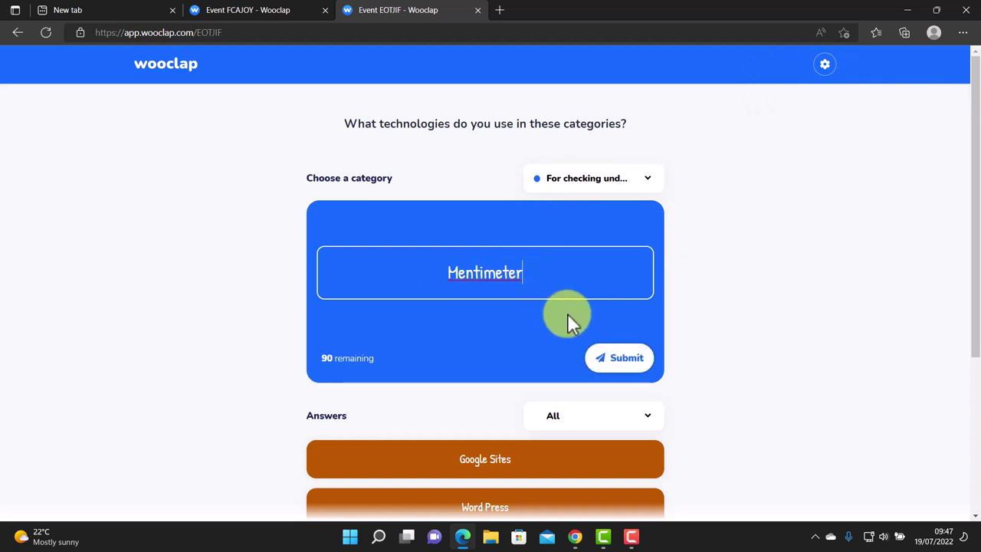
click(596, 350)
- Submit "Wordwalll" as a second answer in the category "For checking understanding"
click(549, 274)
text(Wrod)
key(BackSpace)
key(BackSpace)
key(BackSpace)
text(ord)
key(BackSpace)
text(dwalll)
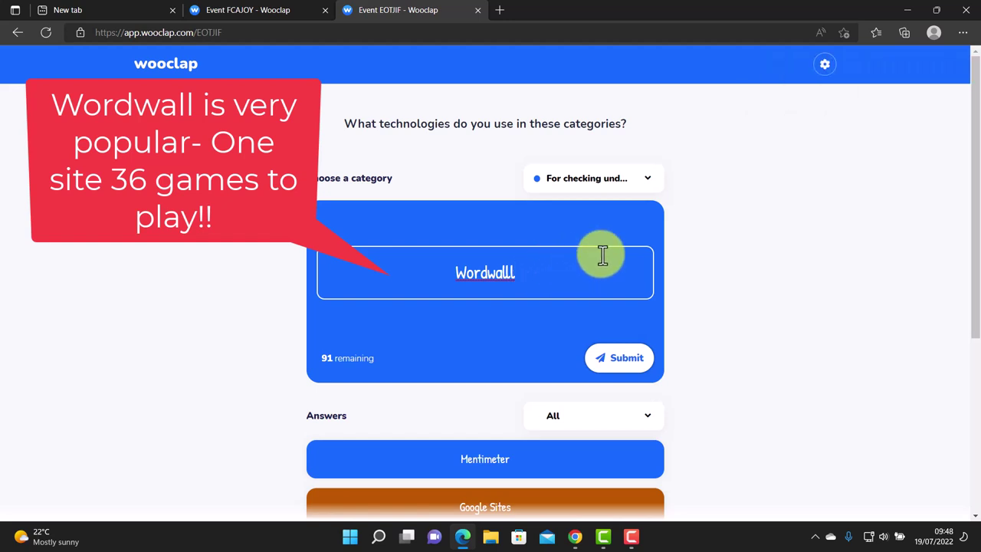
click(618, 357)
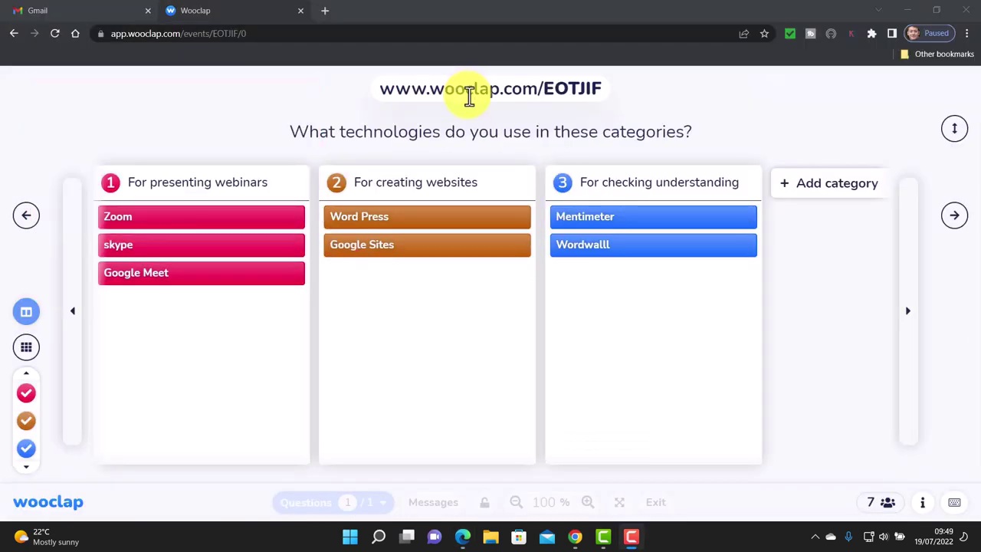
- Review the submitted ideas in each category on the presenter's board in Chrome and exit the presentation to the event's question list
mouse_move(237, 217)
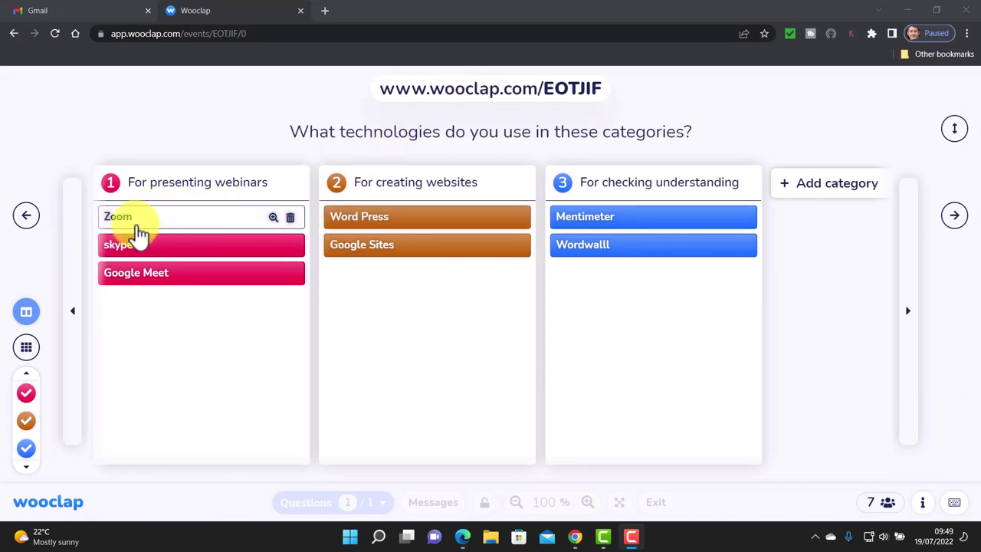
mouse_move(528, 240)
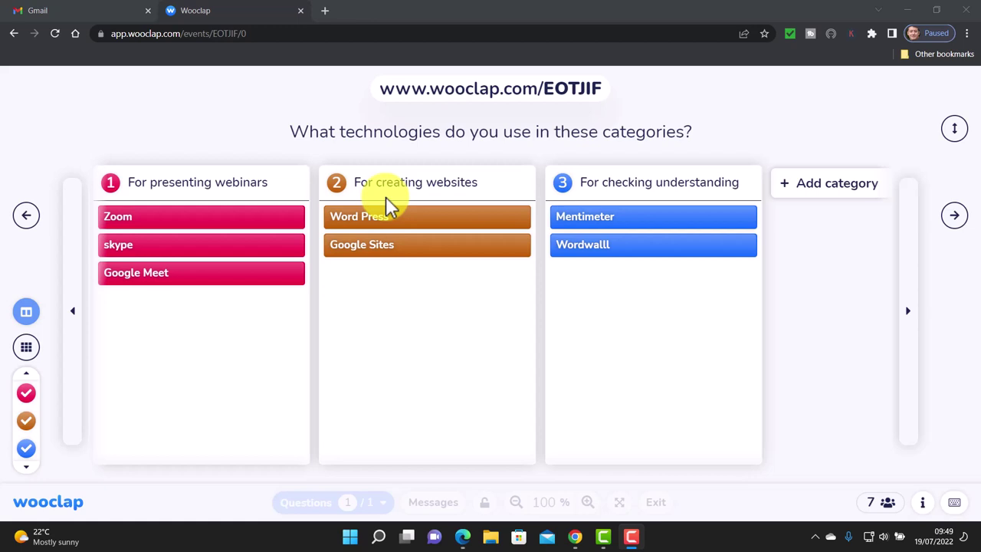
mouse_move(639, 265)
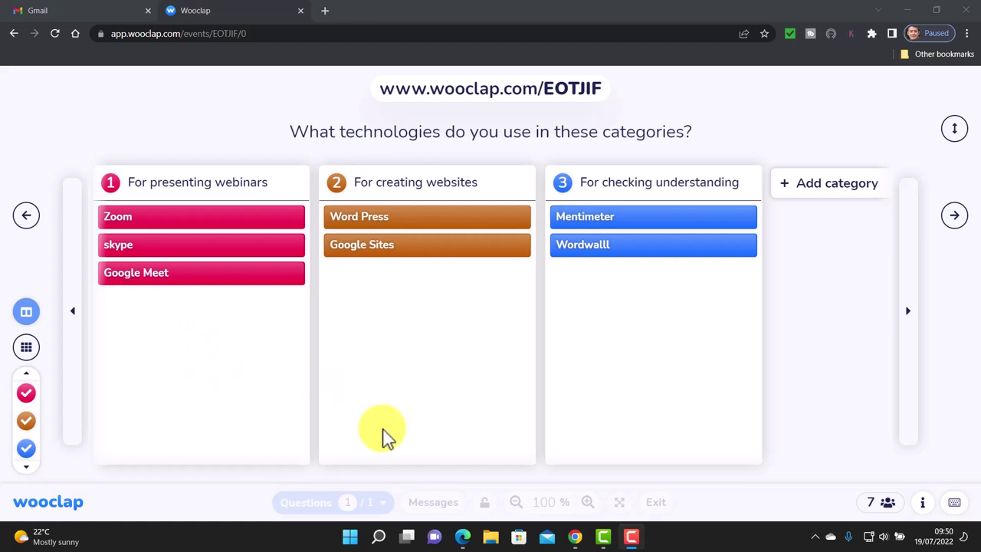
mouse_move(659, 524)
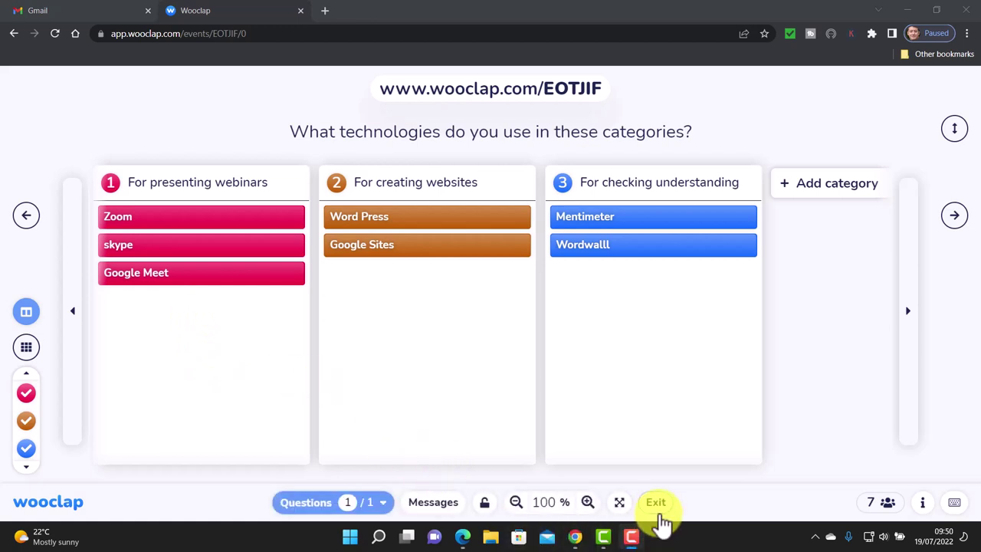
click(657, 503)
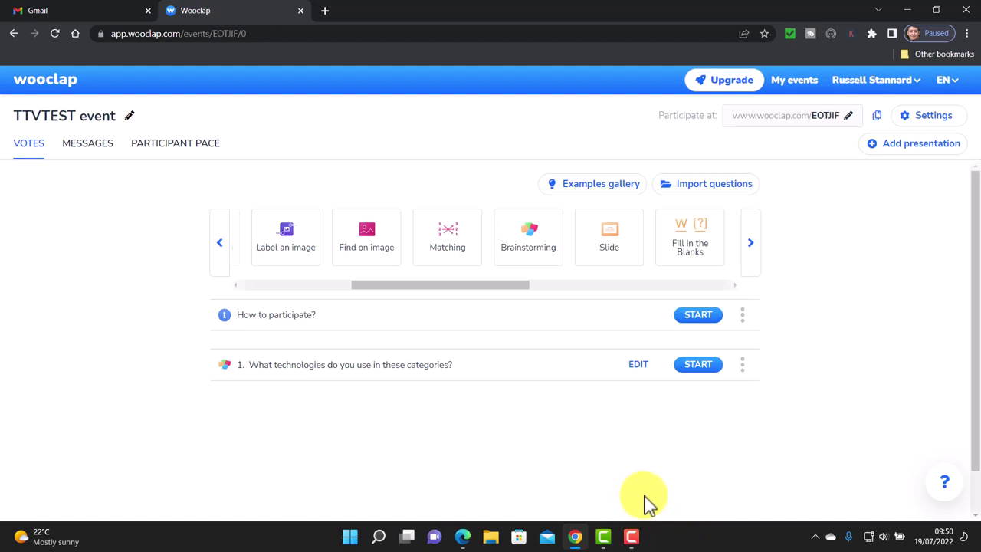
scroll(384, 242, left, 2)
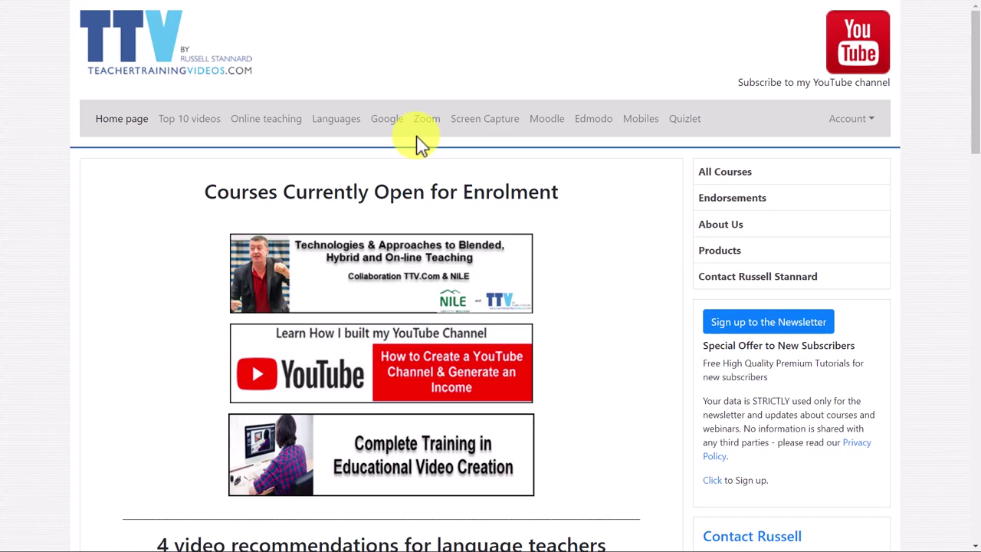
drag(975, 71, 963, 10)
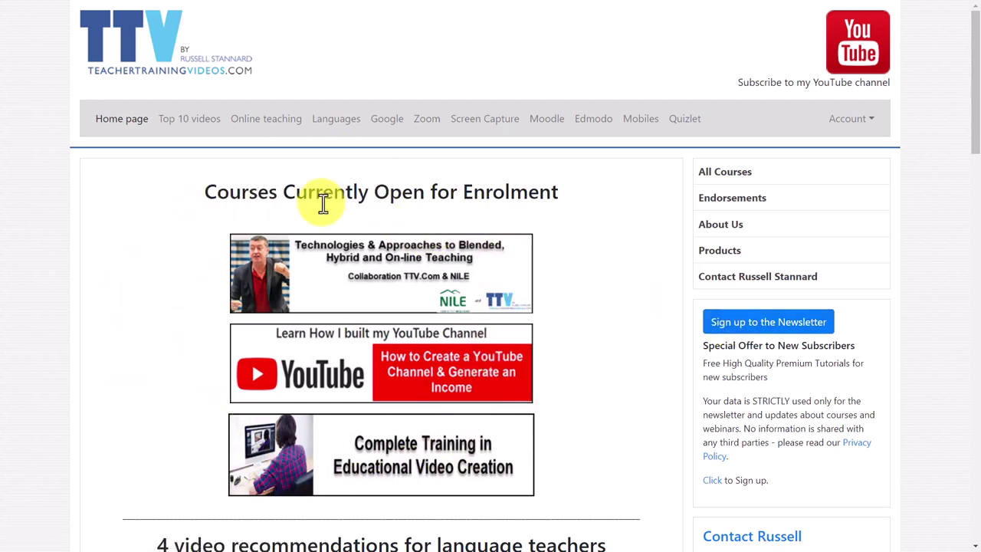
drag(972, 67, 965, 26)
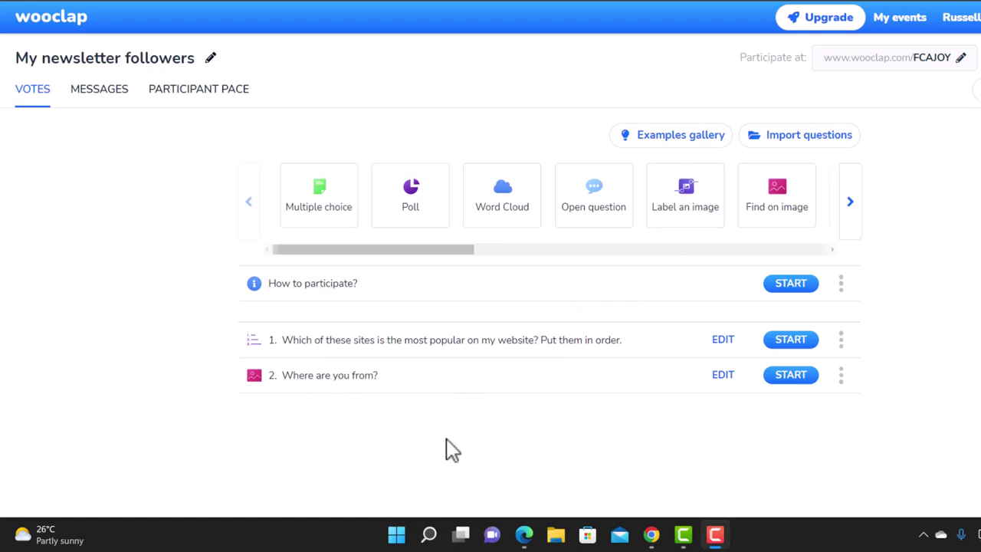
click(841, 375)
click(794, 378)
click(794, 378)
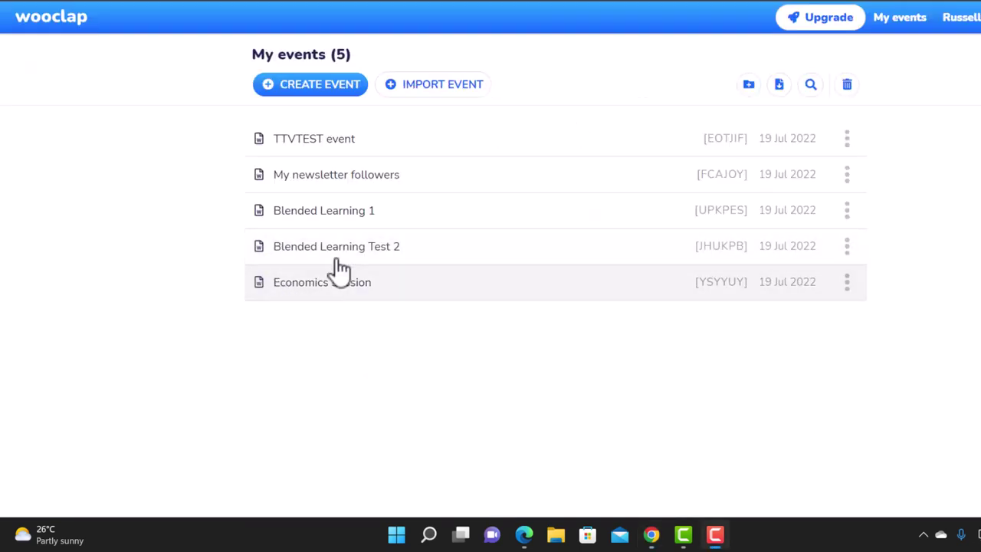
- Create a new event and try to rename it "Use other teachers"
click(320, 98)
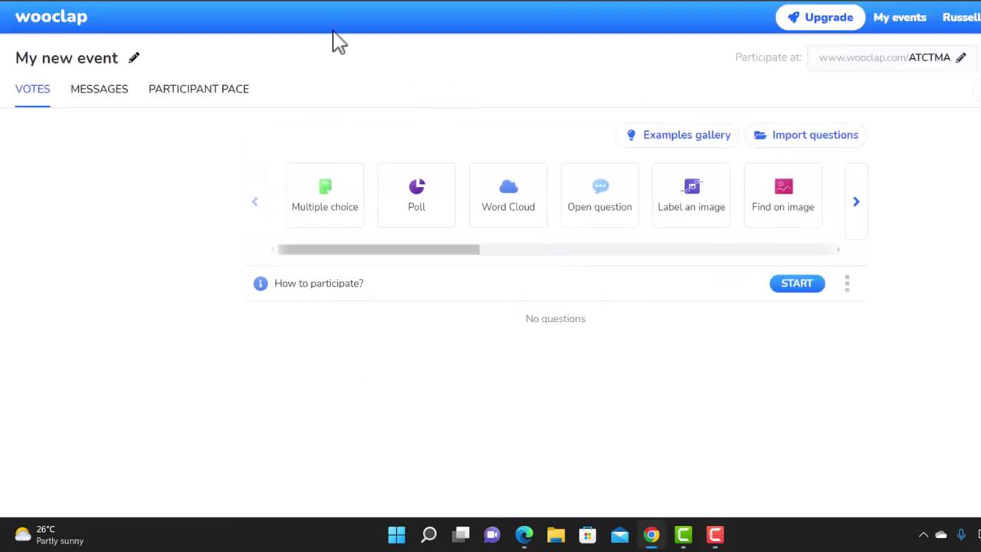
click(139, 66)
key(BackSpace)
key(BackSpace)
key(BackSpace)
key(BackSpace)
key(BackSpace)
key(BackSpace)
key(BackSpace)
key(BackSpace)
key(BackSpace)
key(BackSpace)
key(BackSpace)
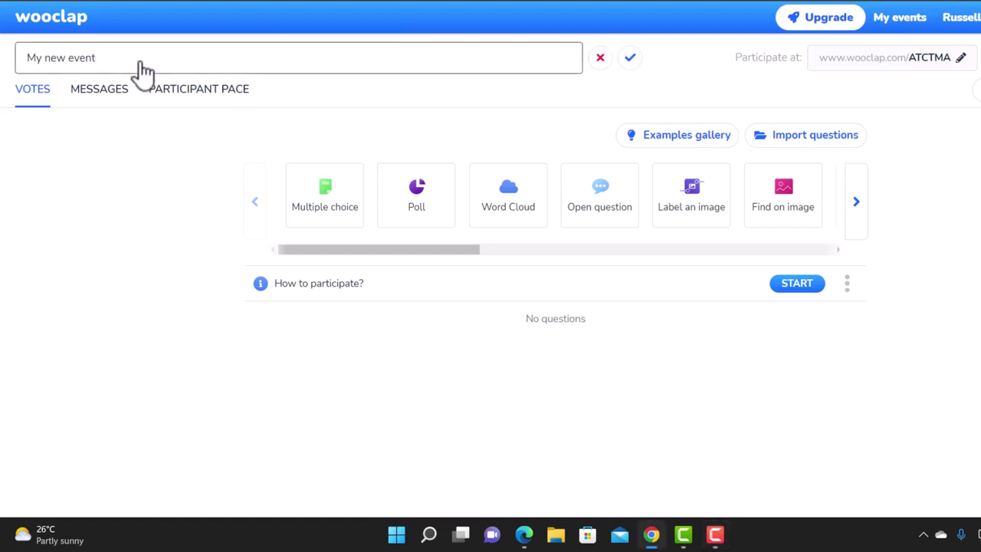
key(BackSpace)
text(Use other teachers)
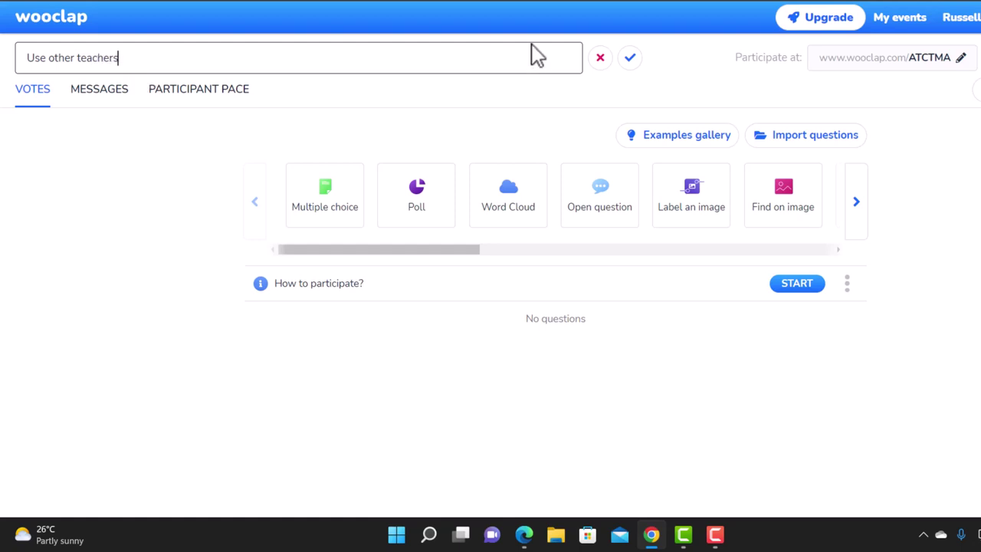
click(630, 59)
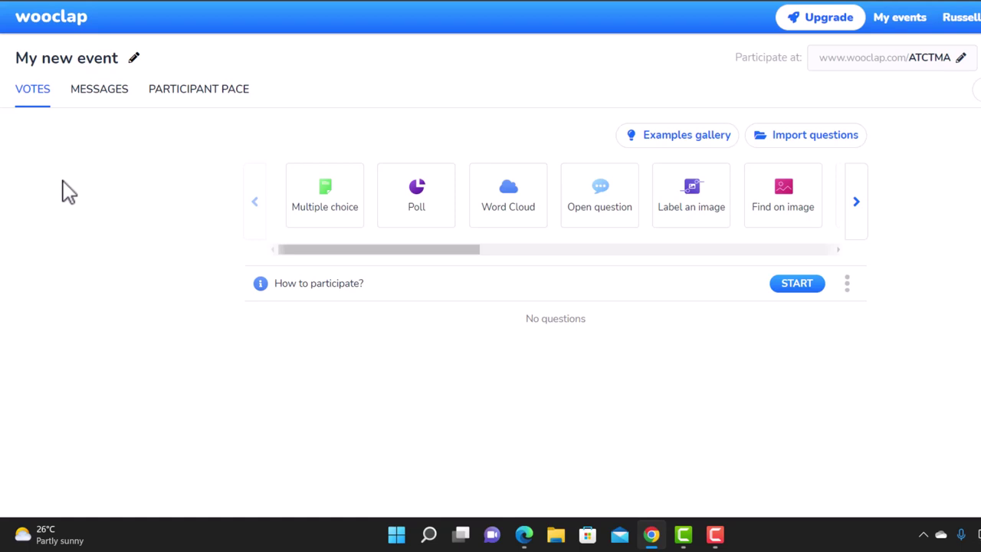
- Open the examples gallery and filter the example questions by the topic "Ice breakers"
click(682, 138)
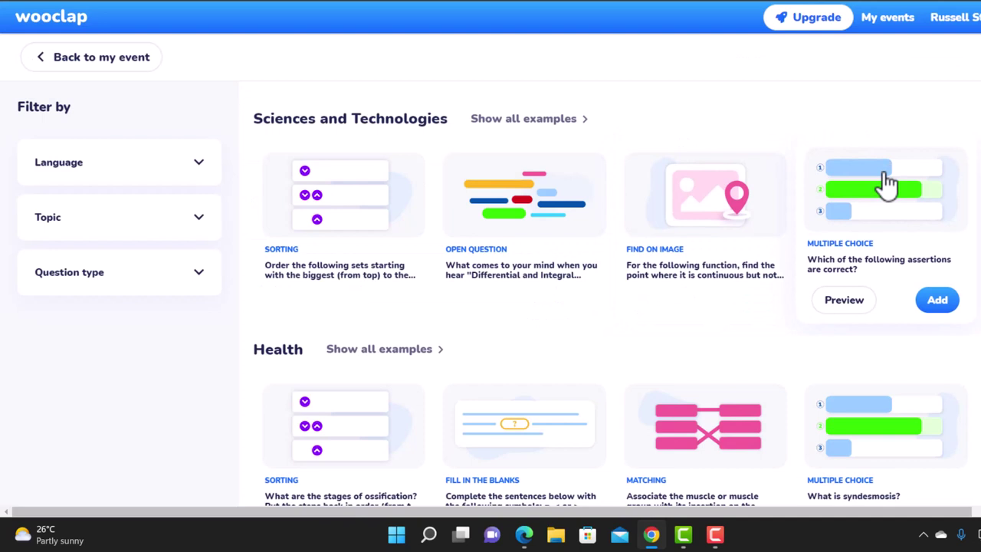
click(200, 175)
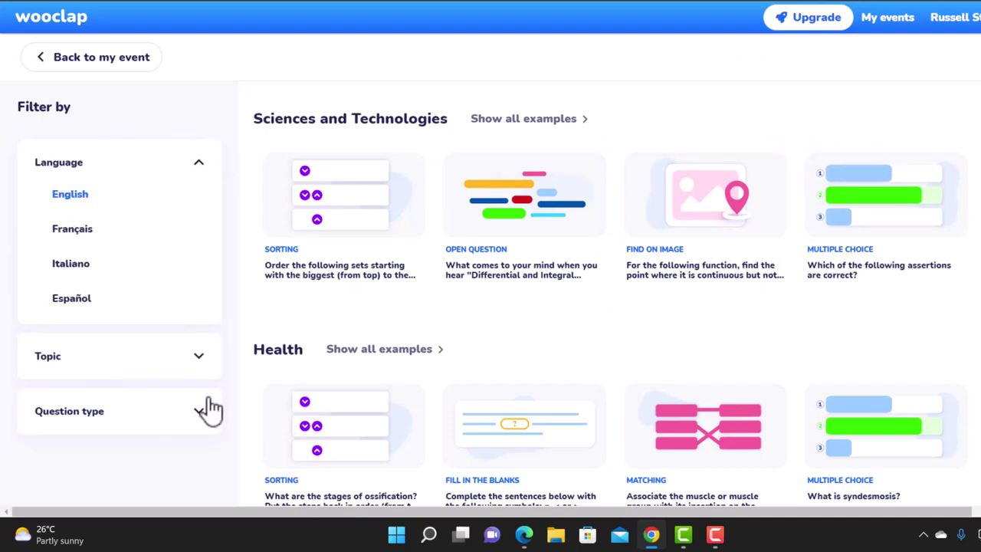
click(197, 363)
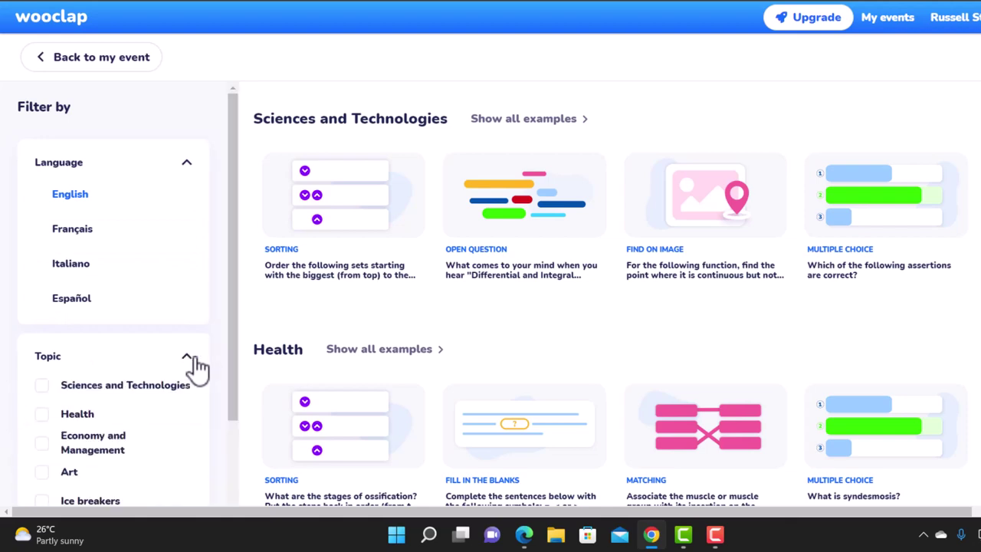
drag(233, 337, 226, 432)
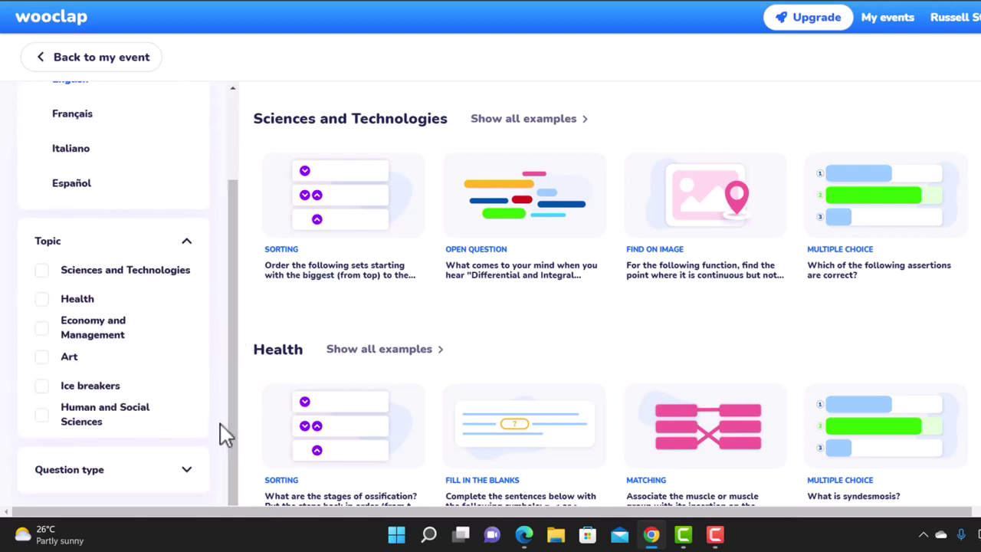
click(43, 387)
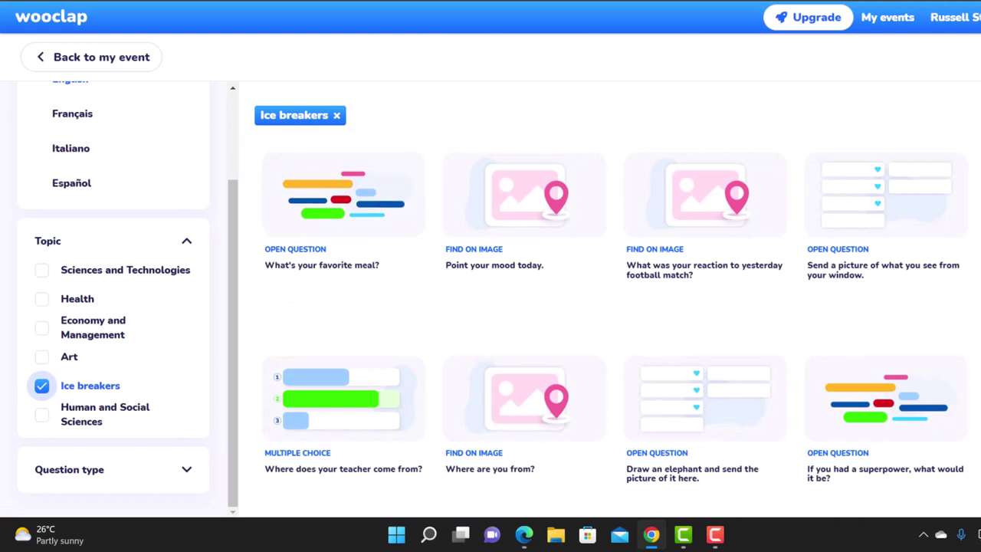
- Look through the ice breaker example questions in the gallery
scroll(610, 291, down, 2)
scroll(610, 291, down, 3)
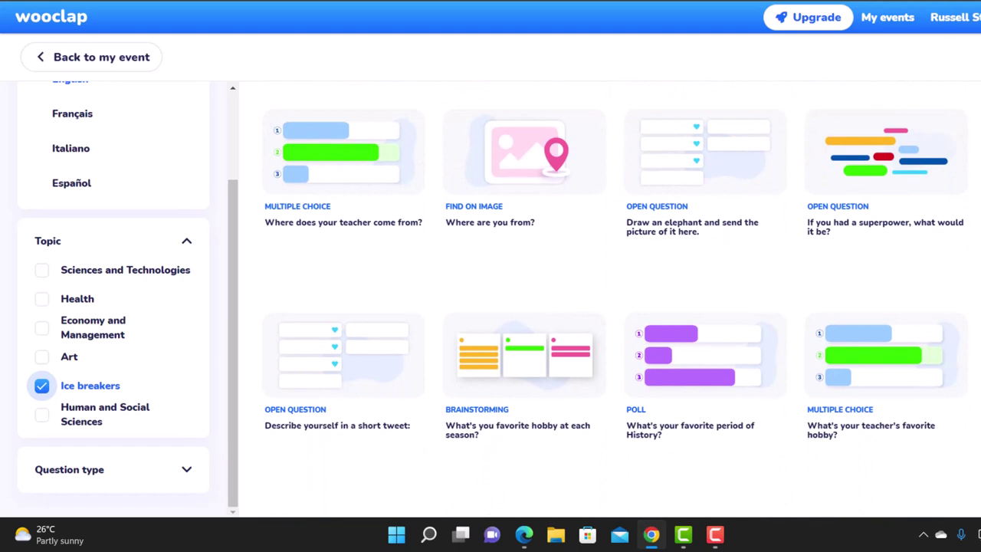
mouse_move(756, 350)
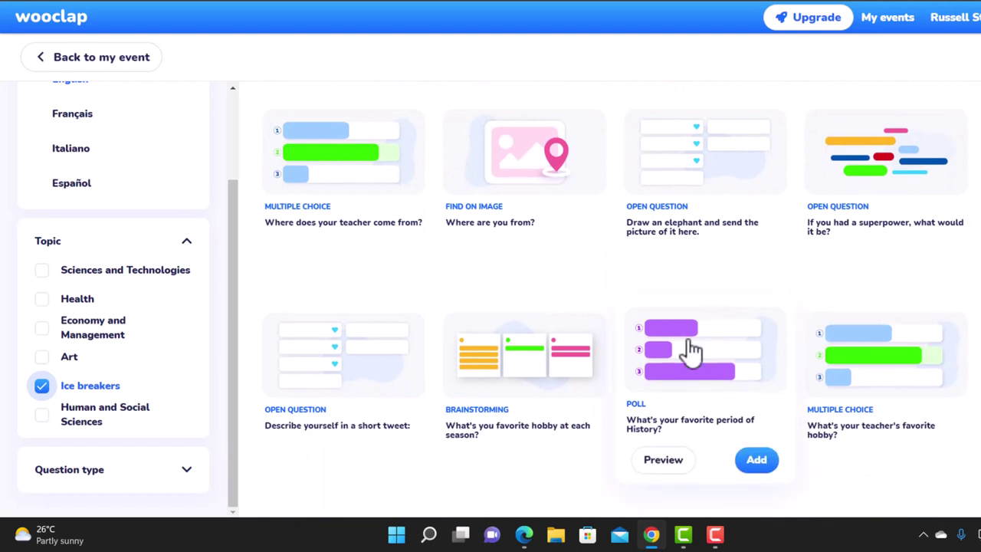
mouse_move(314, 376)
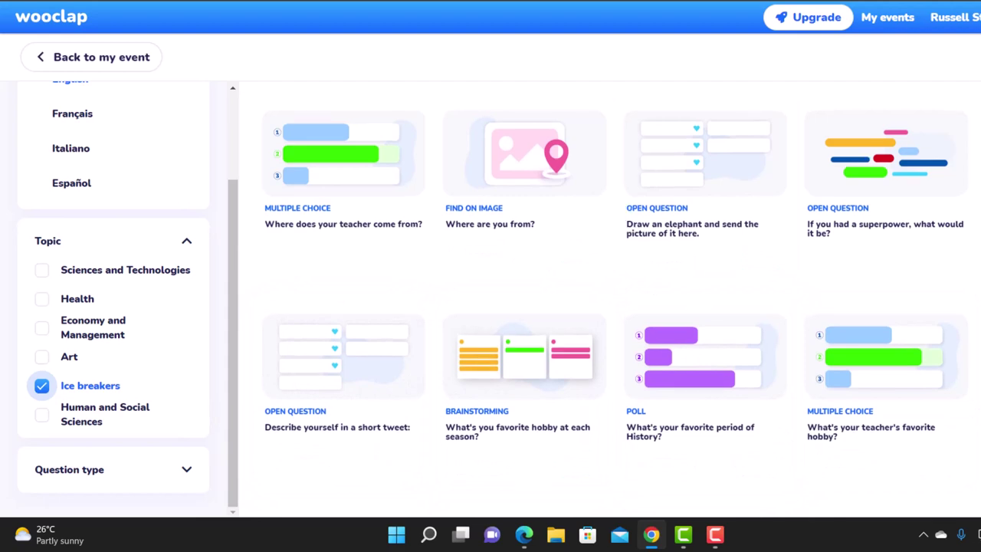
scroll(494, 216, up, 2)
mouse_move(494, 216)
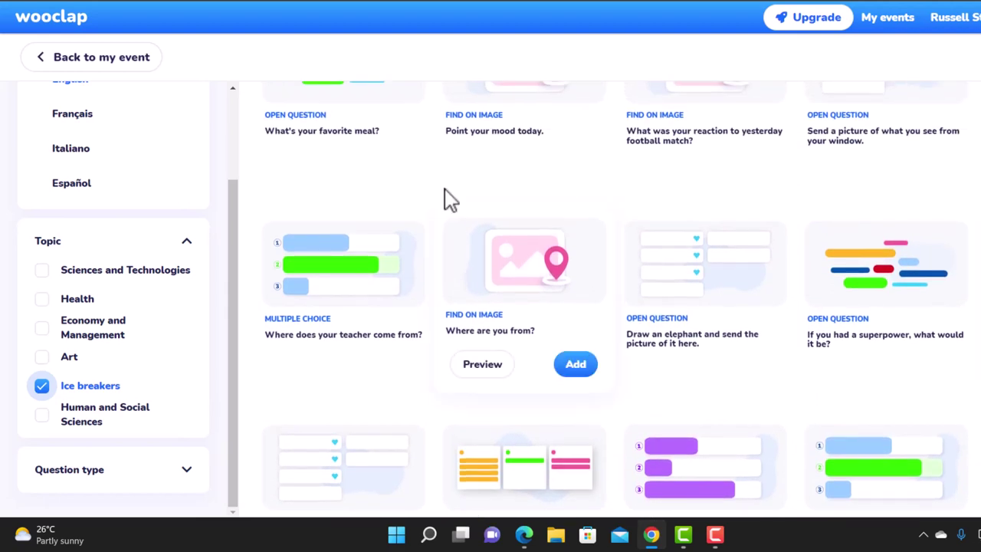
scroll(613, 307, up, 1)
scroll(611, 283, up, 1)
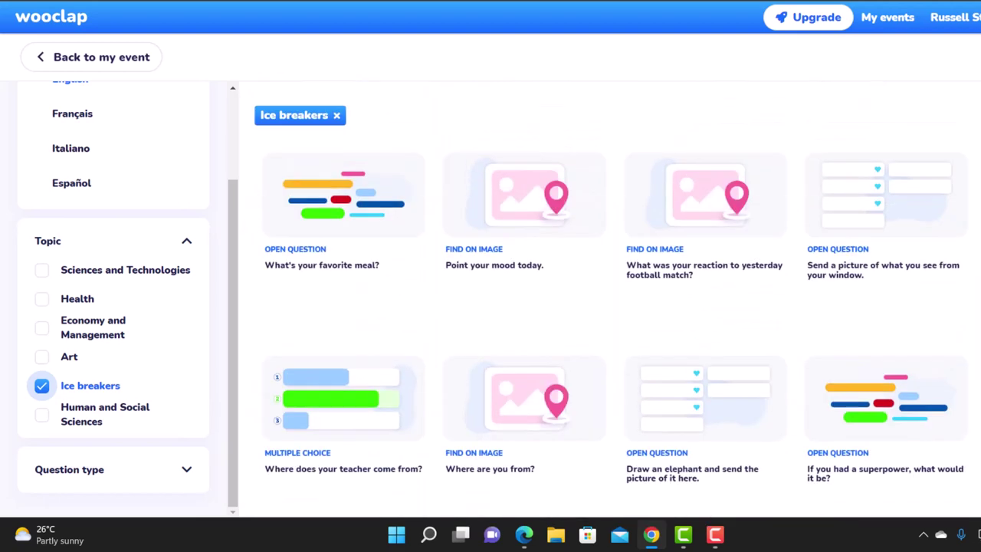
scroll(609, 299, down, 2)
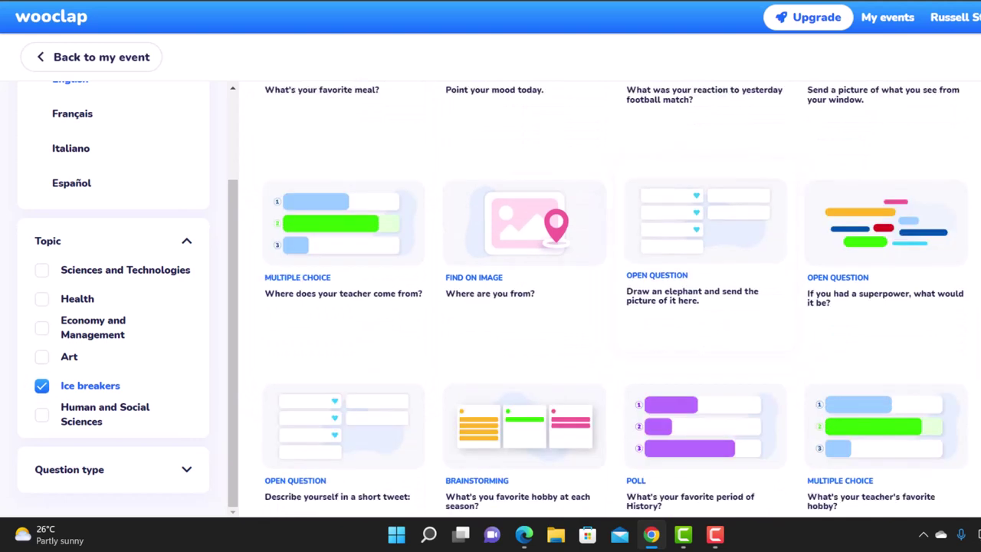
- Preview the find-on-image example "Where are you from?", add it to the event and return to the event's question list
mouse_move(462, 237)
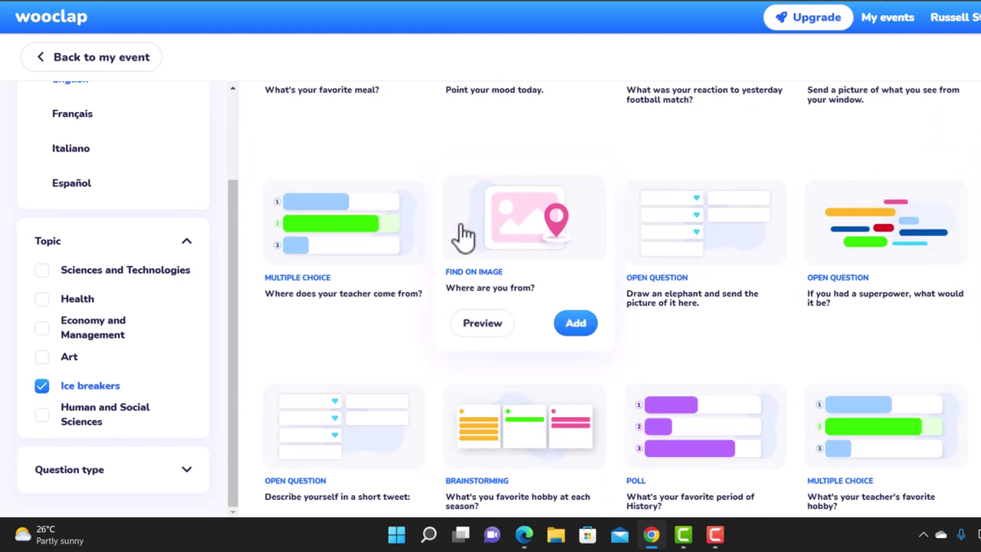
click(482, 323)
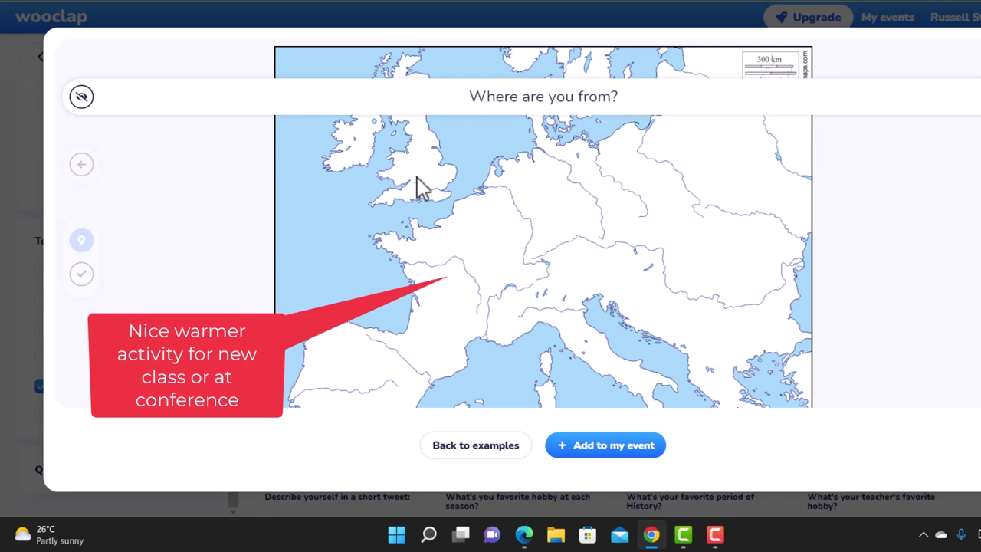
click(479, 448)
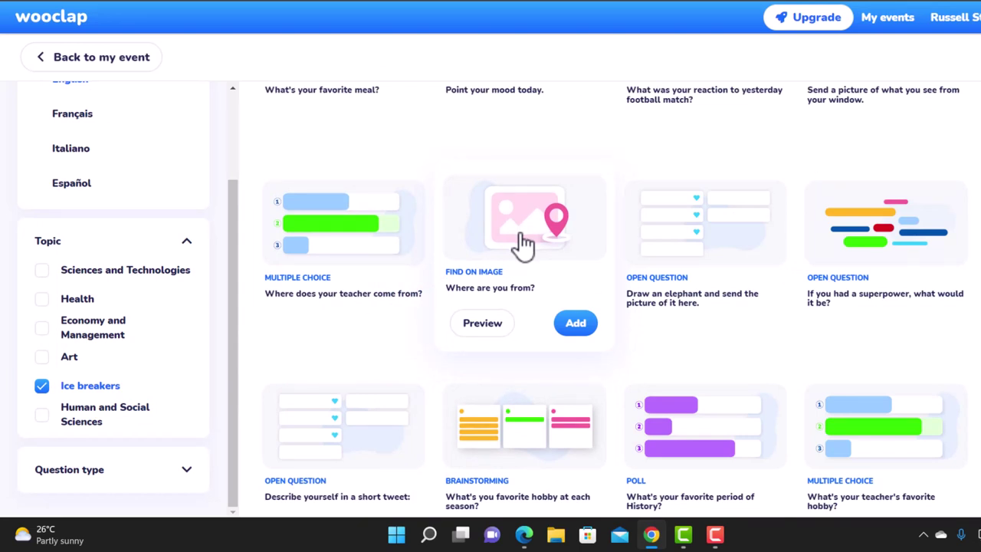
click(577, 325)
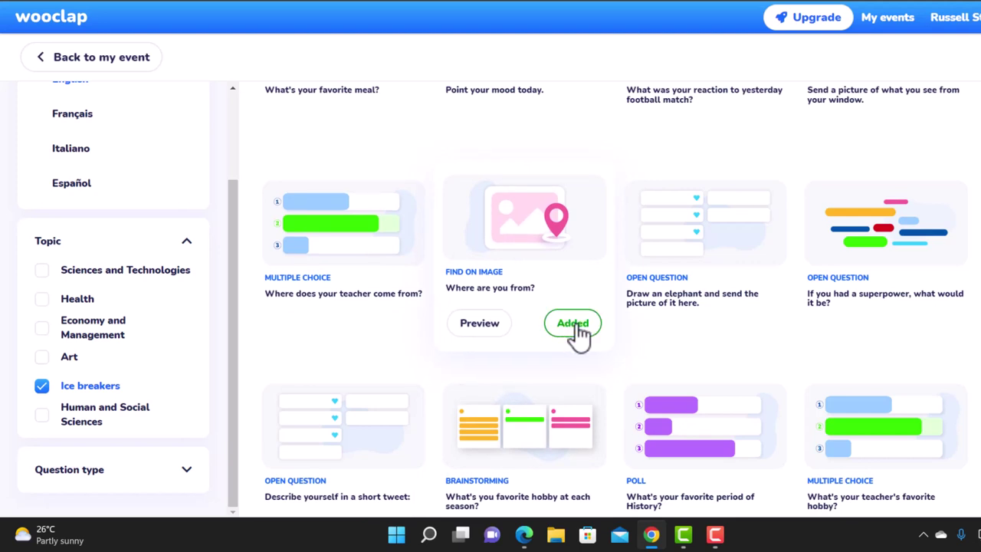
click(31, 57)
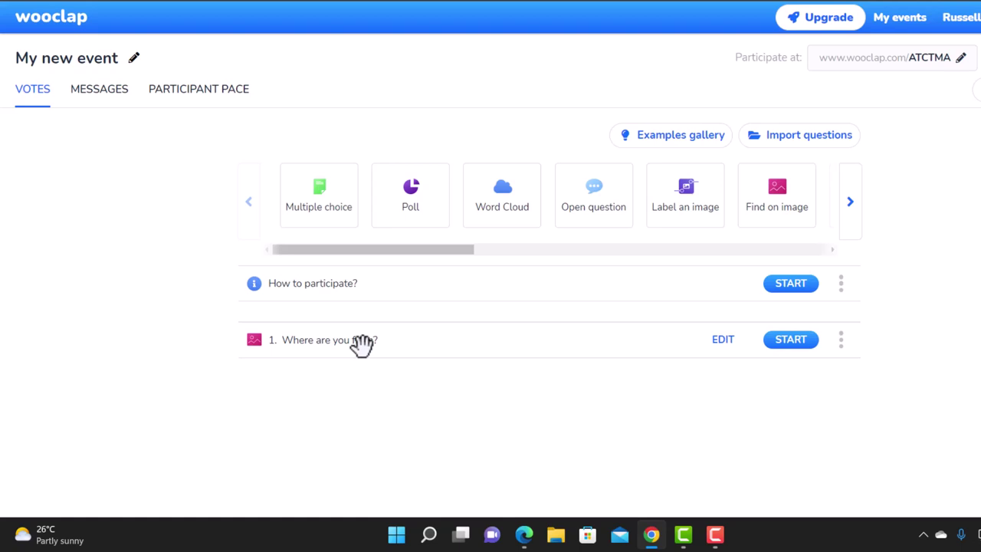
- Reopen the examples gallery and filter the examples by the question type "Matching"
click(657, 139)
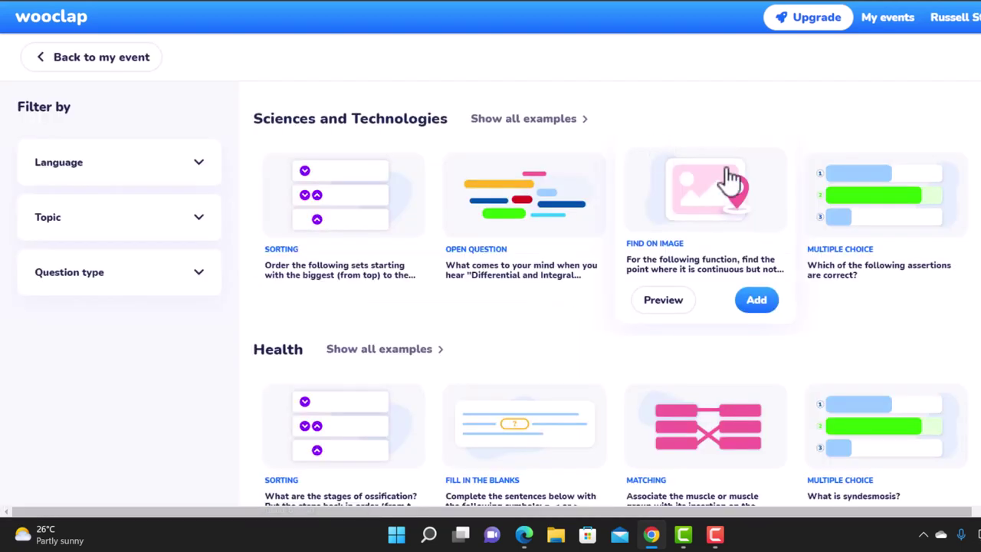
click(199, 276)
drag(238, 213, 234, 338)
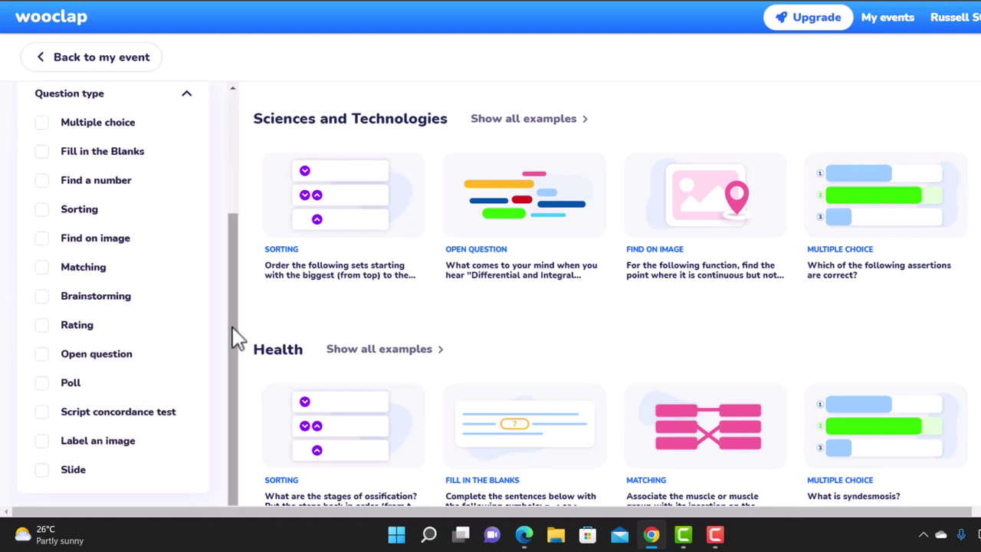
click(42, 268)
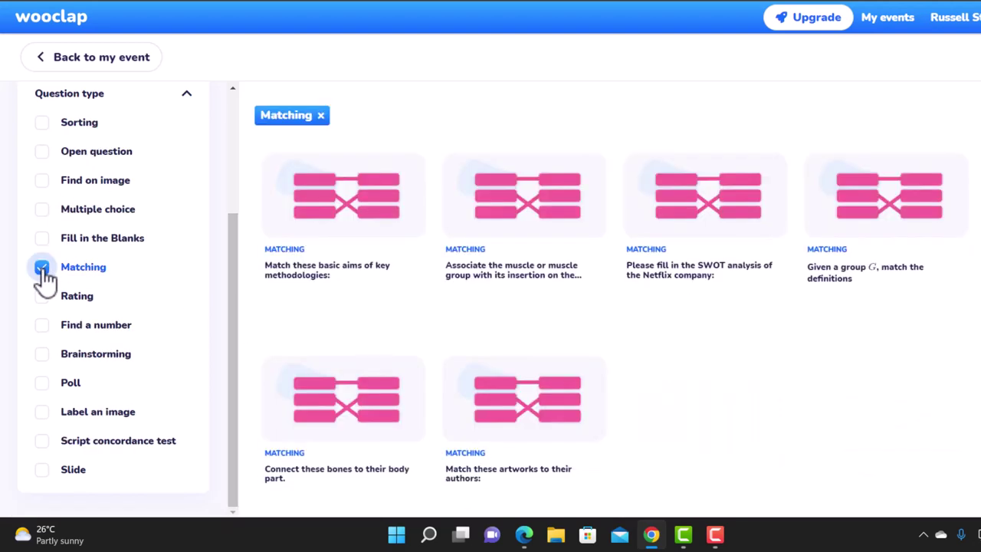
- Preview the example "Match these artworks to their authors:", add it to the event and return to the question list
mouse_move(323, 310)
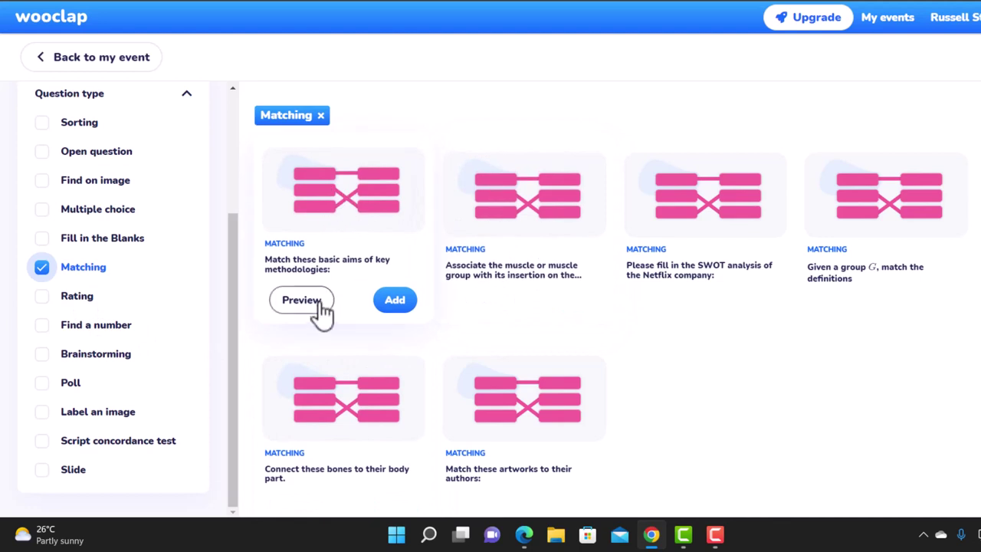
mouse_move(577, 349)
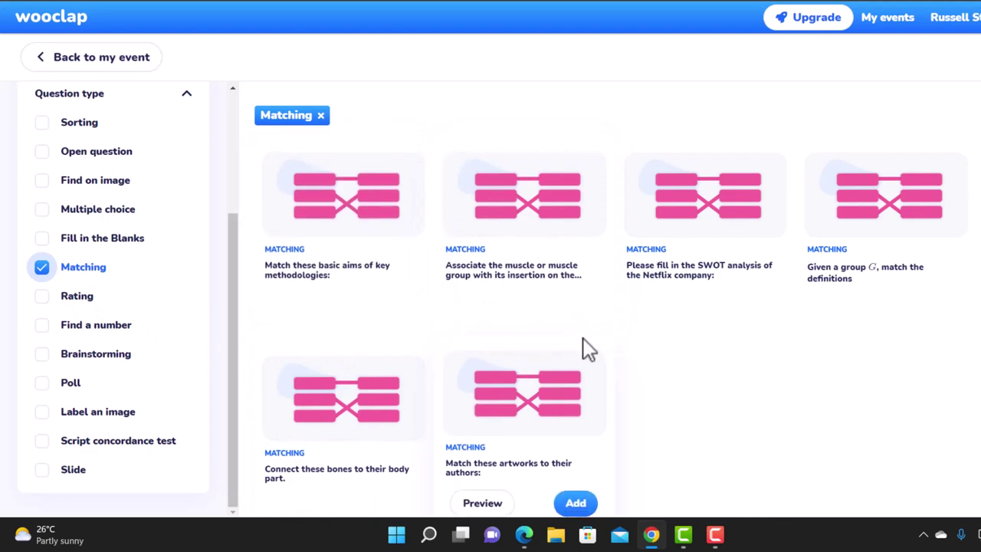
mouse_move(900, 331)
mouse_move(509, 397)
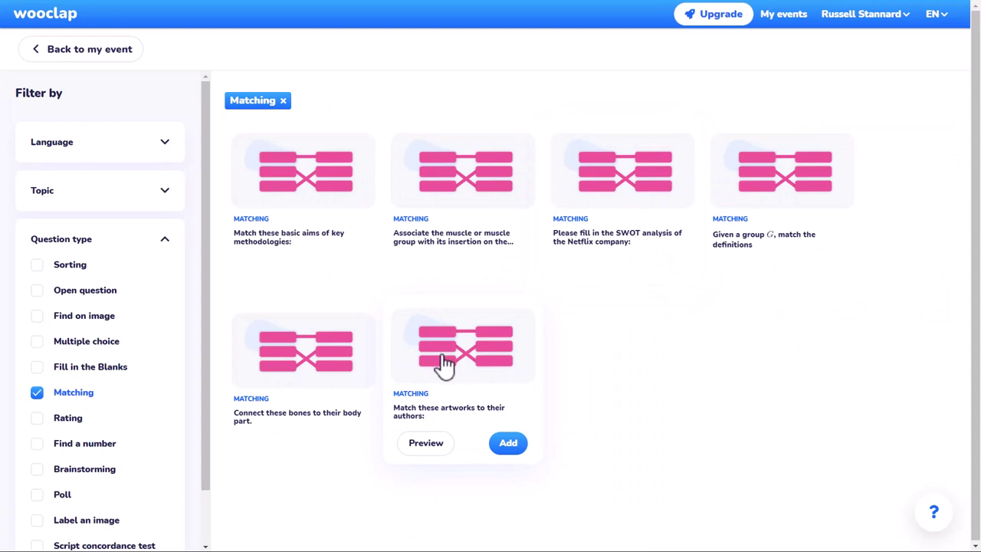
click(426, 449)
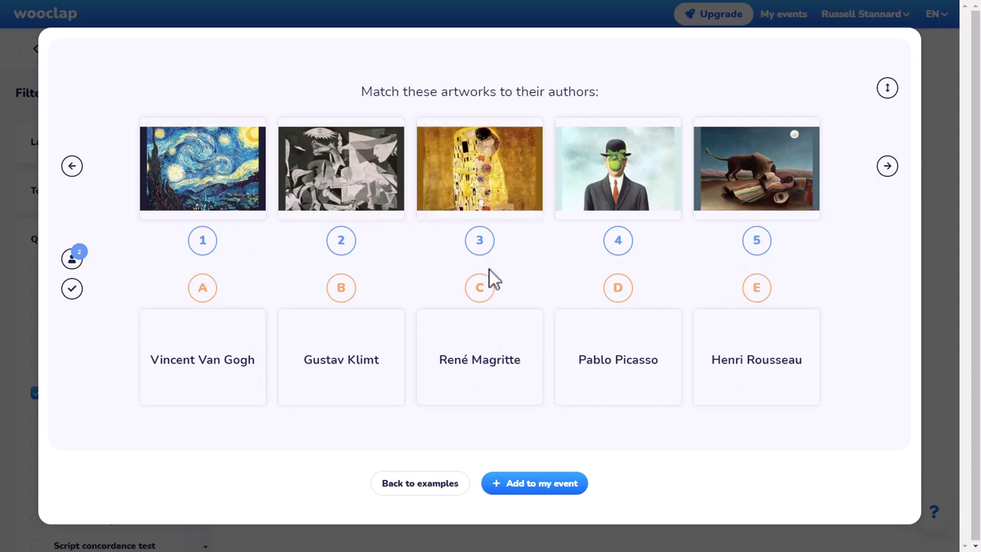
click(536, 497)
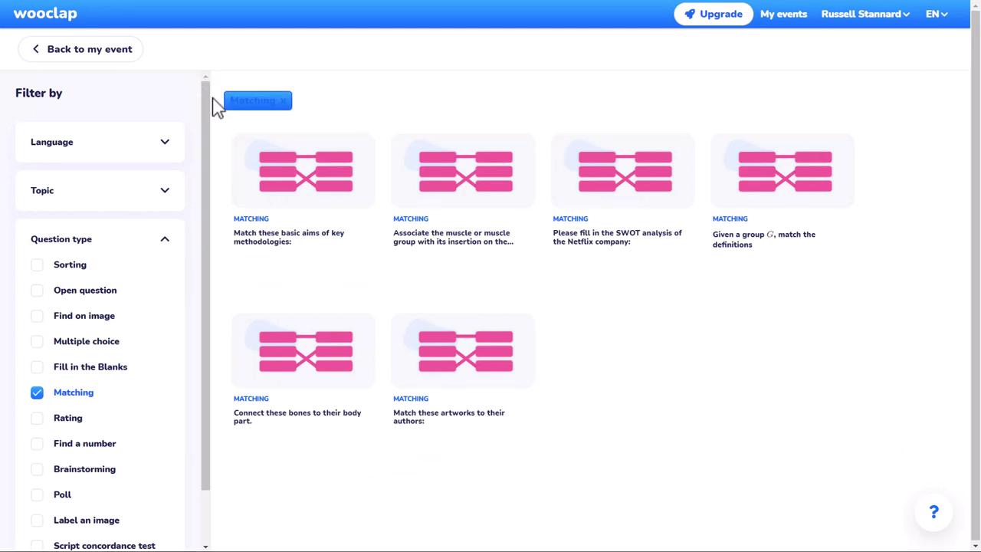
click(88, 49)
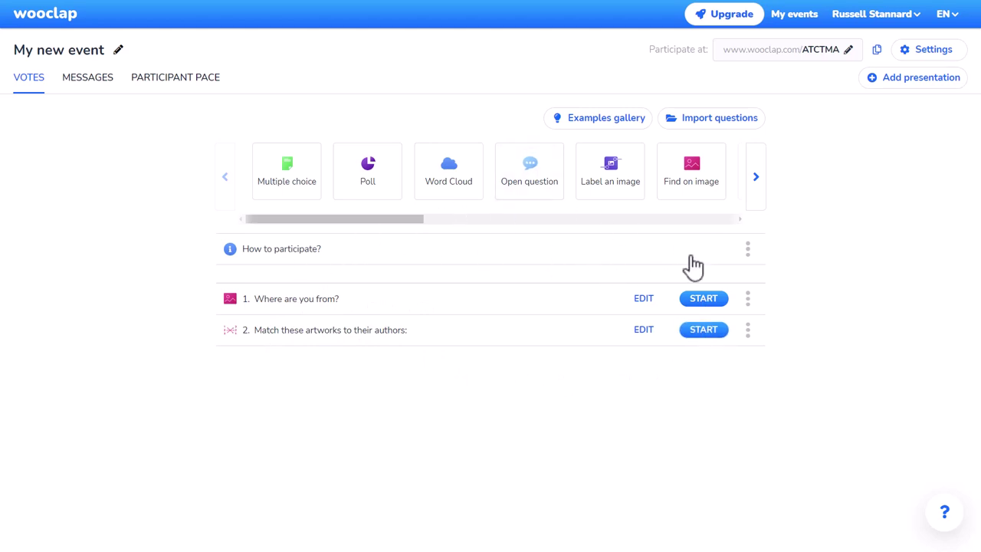
- Start presenting from "How to participate?" and go back through the artwork matching question to "Where are you from?"
click(705, 253)
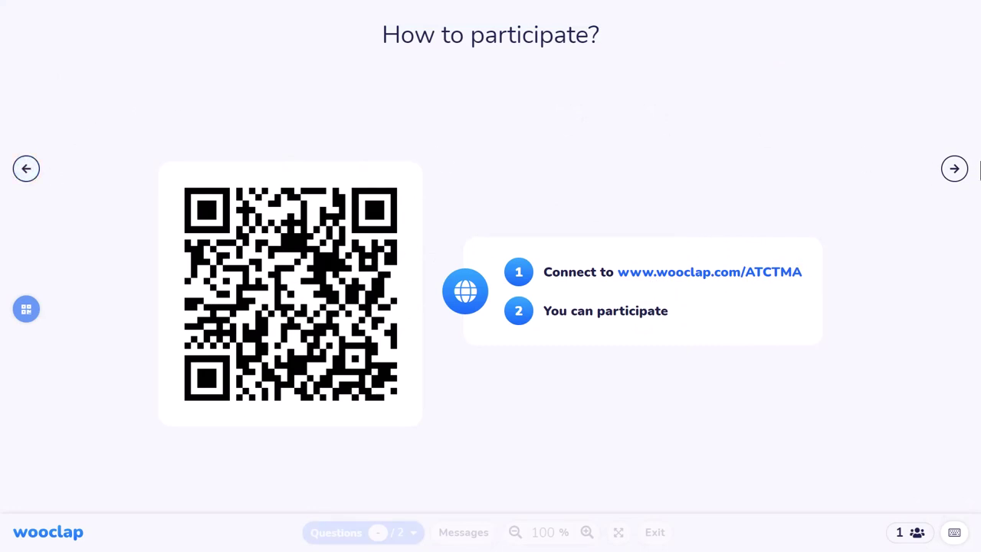
click(26, 171)
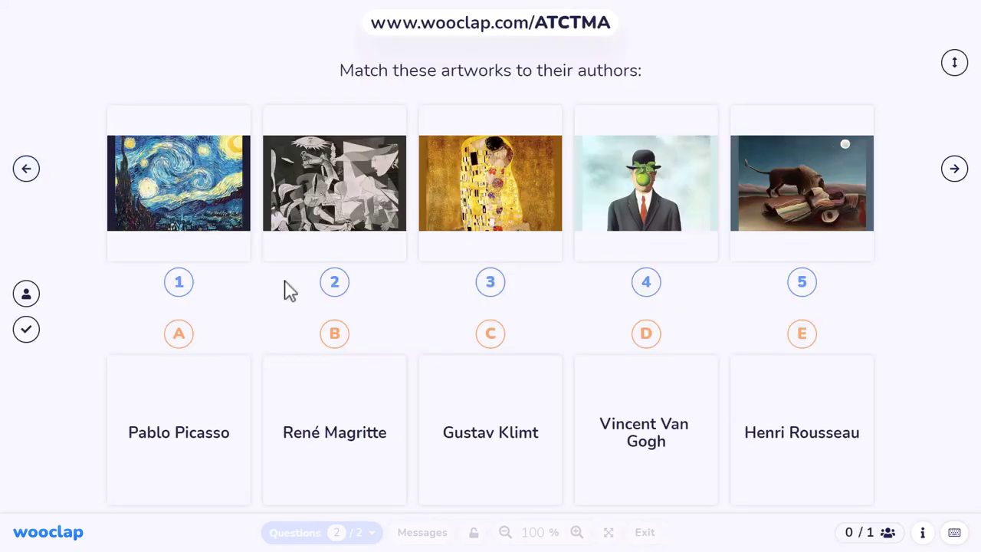
click(26, 172)
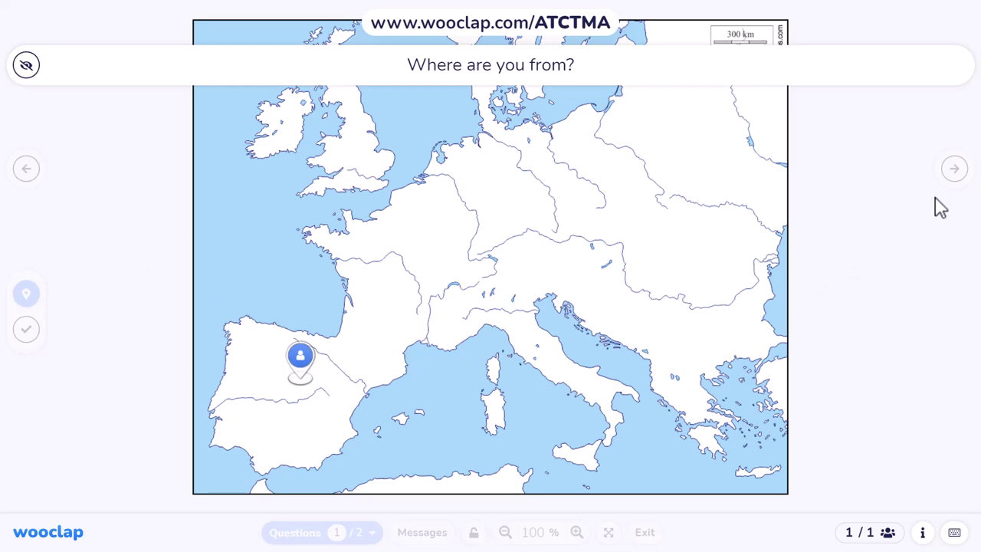
- Advance the presentation to the artwork matching question and, as participant, match the starry night painting to Vincent Van Gogh
click(954, 173)
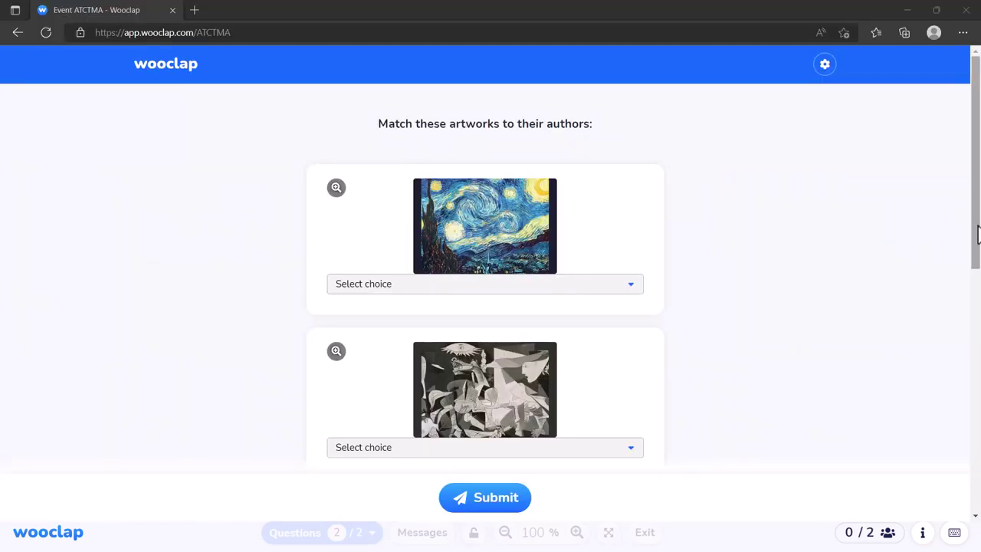
scroll(978, 236, down, 5)
scroll(978, 237, up, 5)
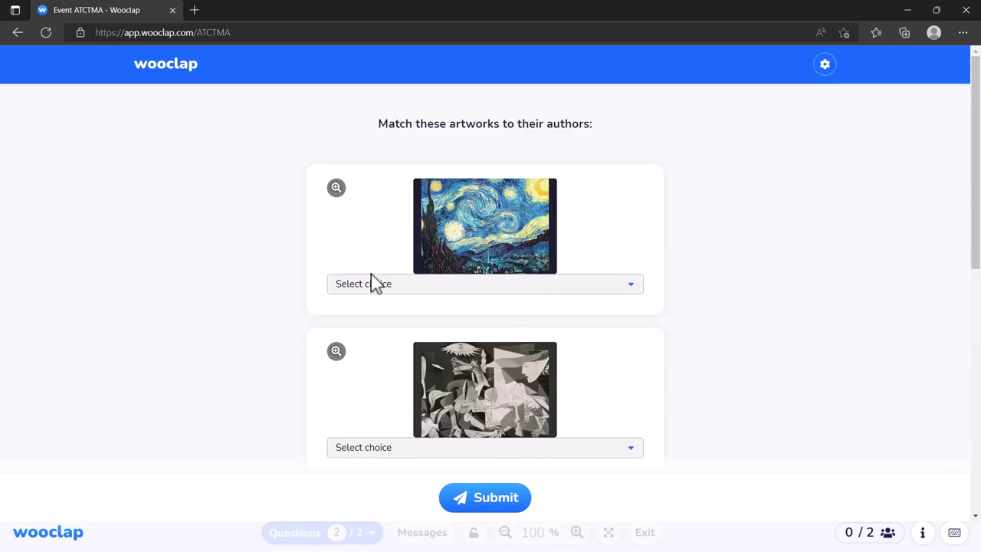
click(630, 287)
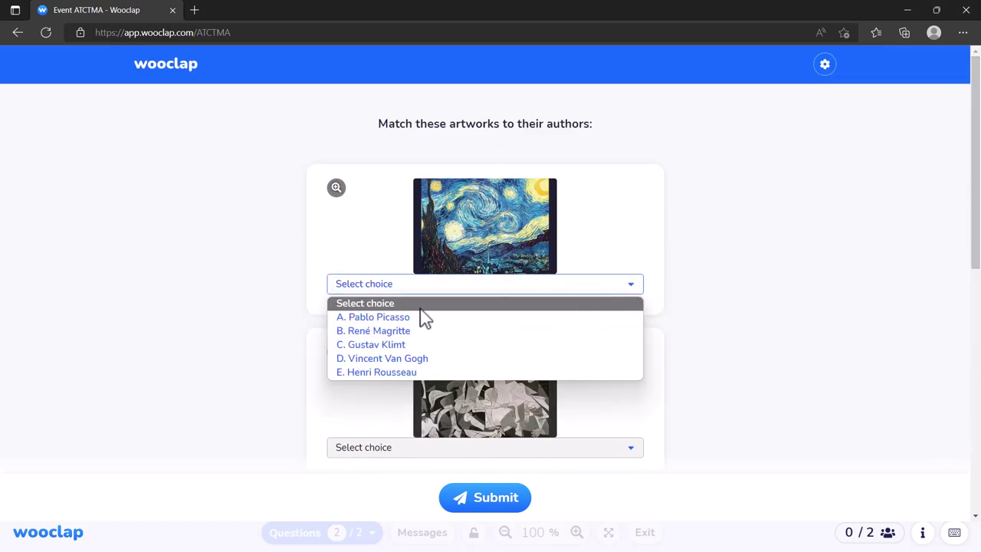
click(376, 359)
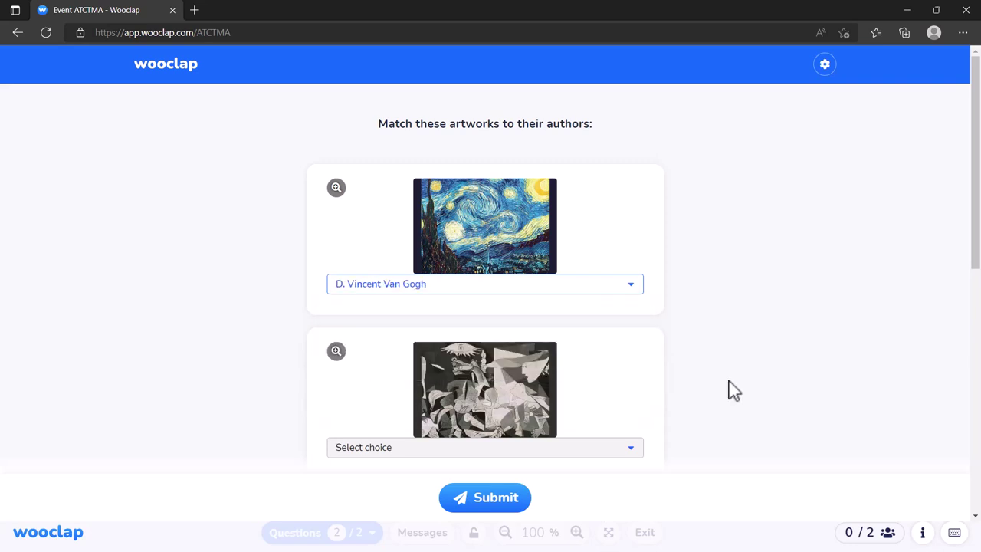
- Match the black-and-white painting to Pablo Picasso and the golden painting to Gustav Klimt
drag(974, 276, 963, 335)
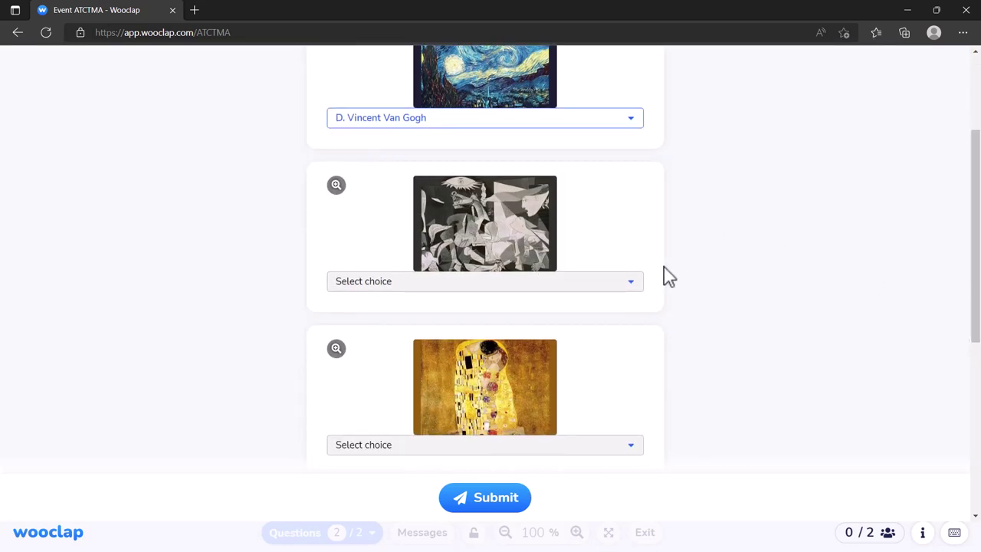
click(633, 284)
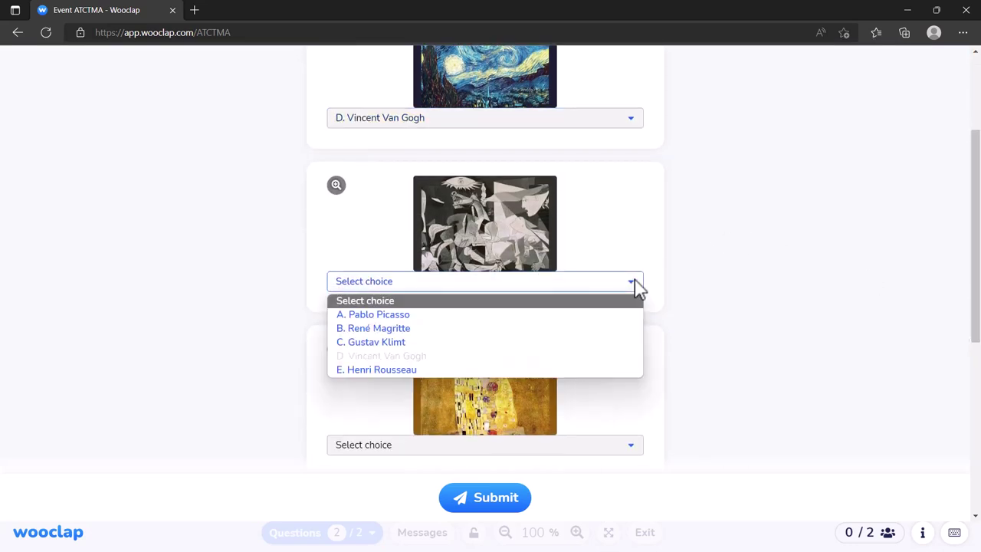
click(397, 315)
drag(973, 307, 973, 372)
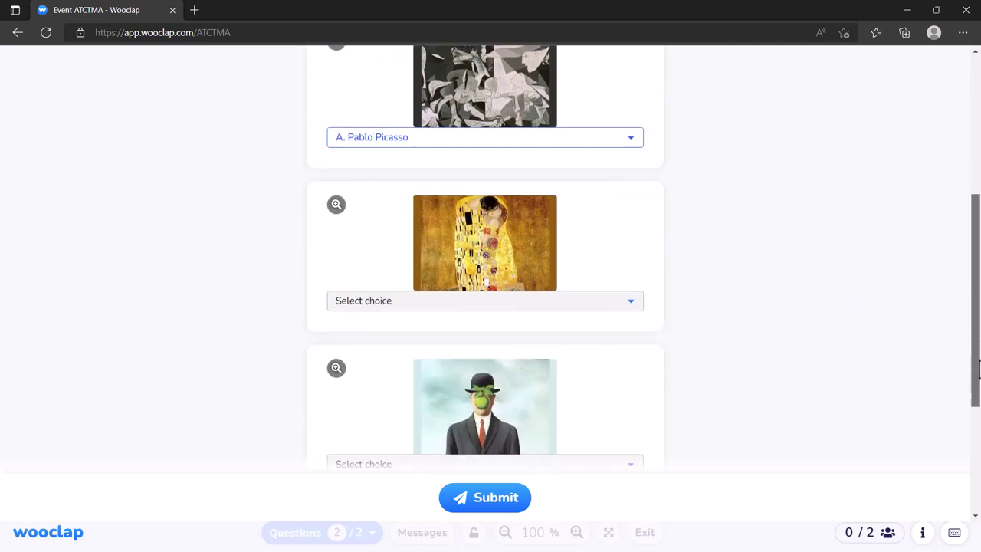
click(640, 309)
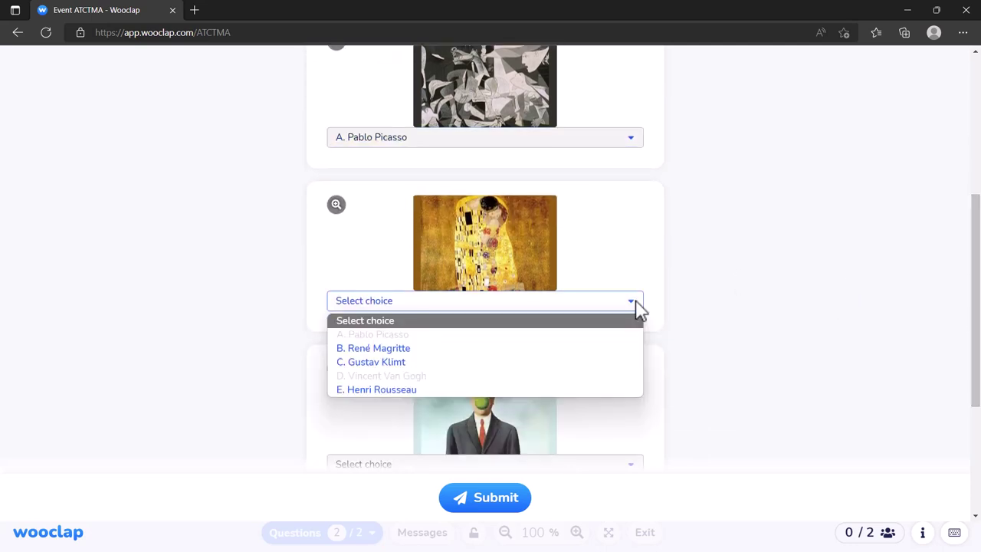
click(387, 362)
- Match the lion painting to Henri Rousseau and the man in the bowler hat to René Magritte, then submit the answers
scroll(971, 306, down, 3)
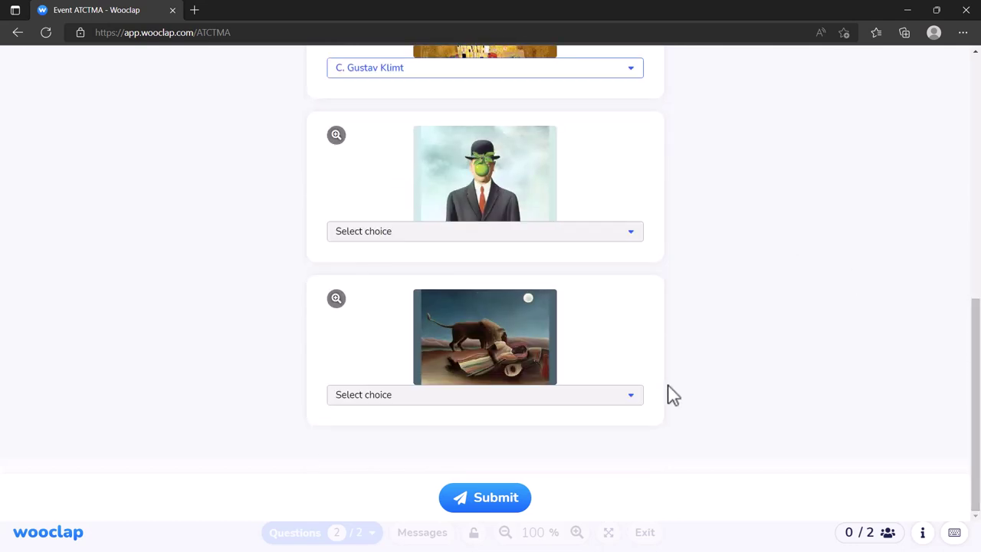
click(640, 406)
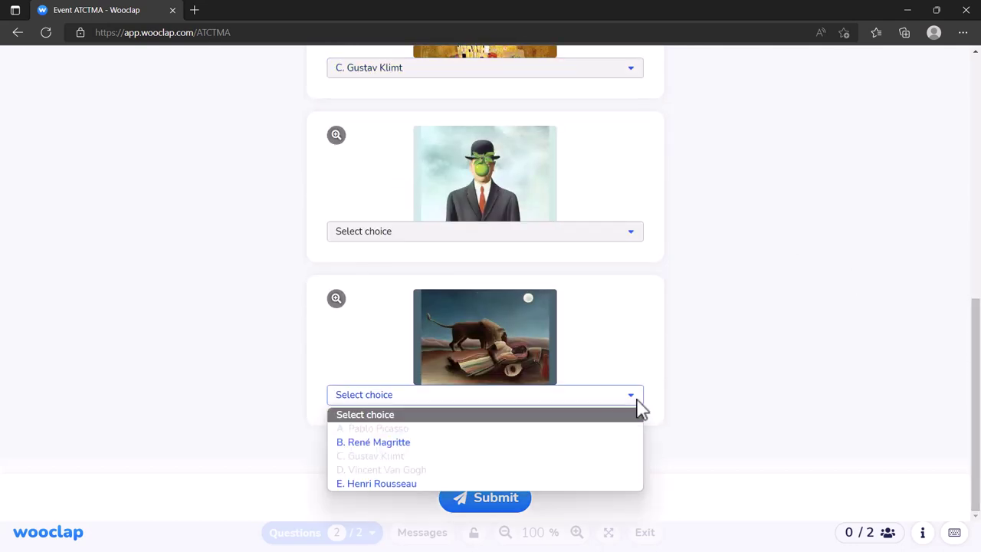
click(404, 488)
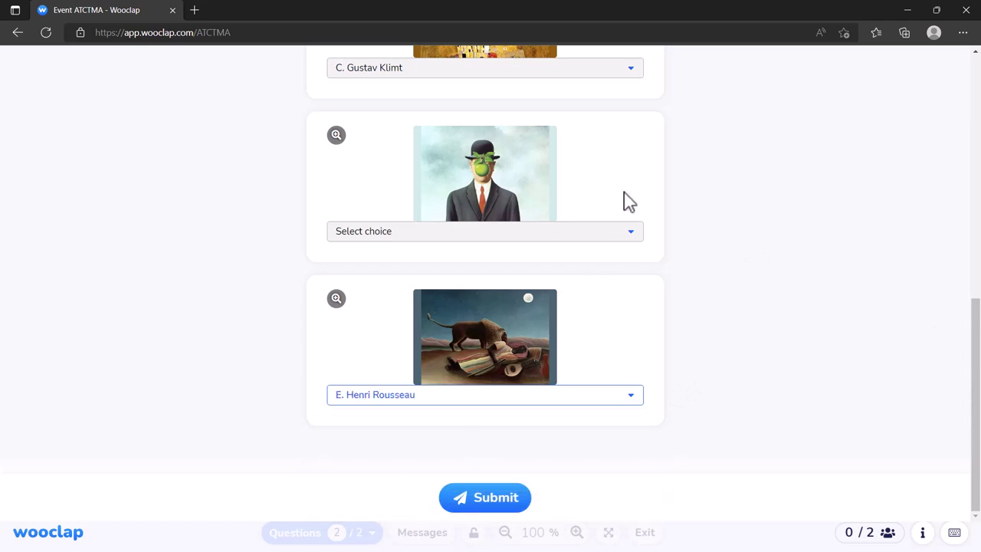
click(630, 237)
click(376, 279)
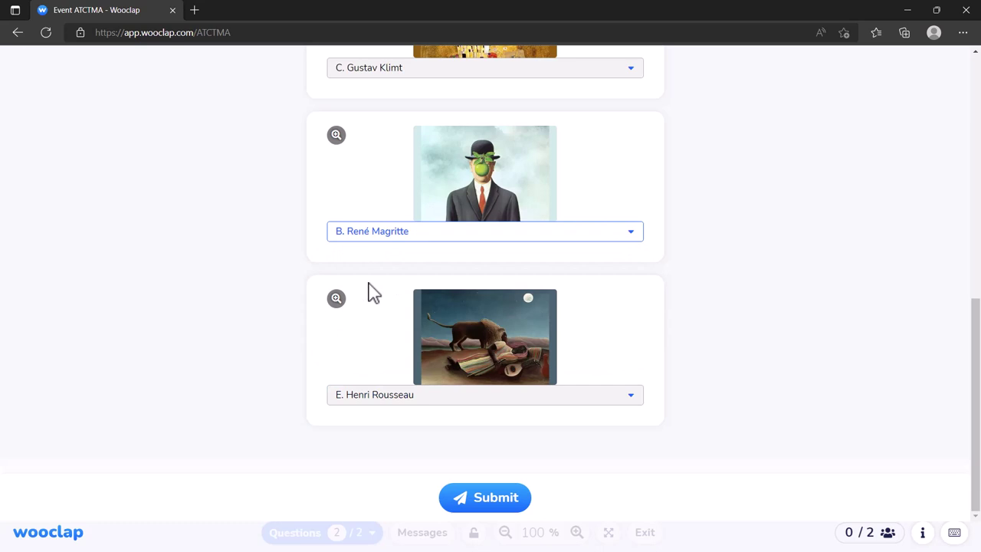
click(487, 507)
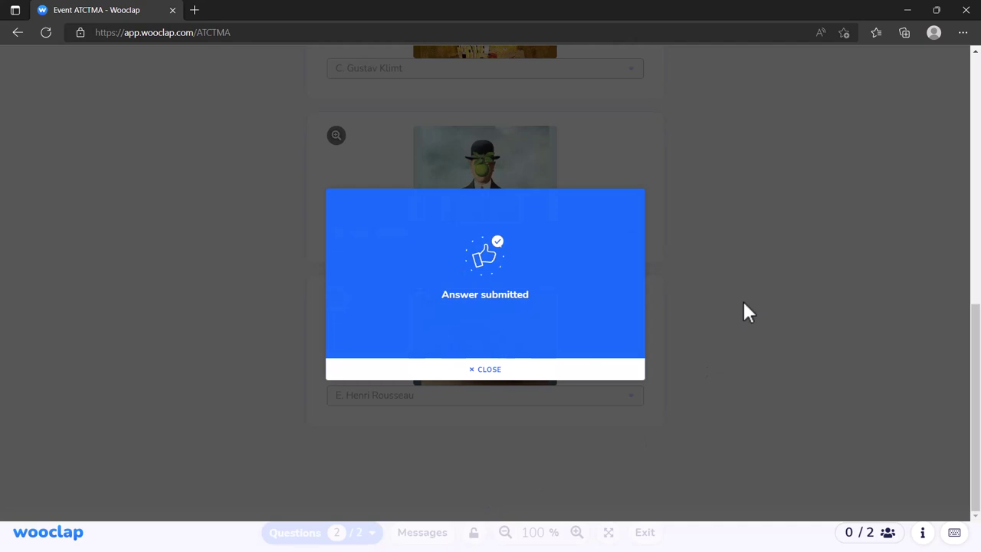
- Return to the presenter view and show, then hide, the most frequent answers for the artwork matching question
key(alt+Tab)
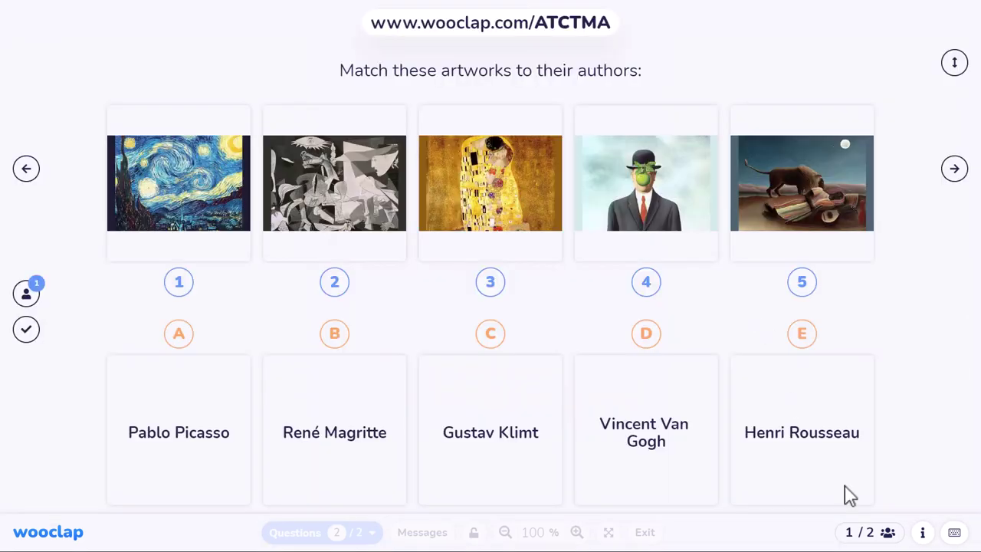
click(23, 295)
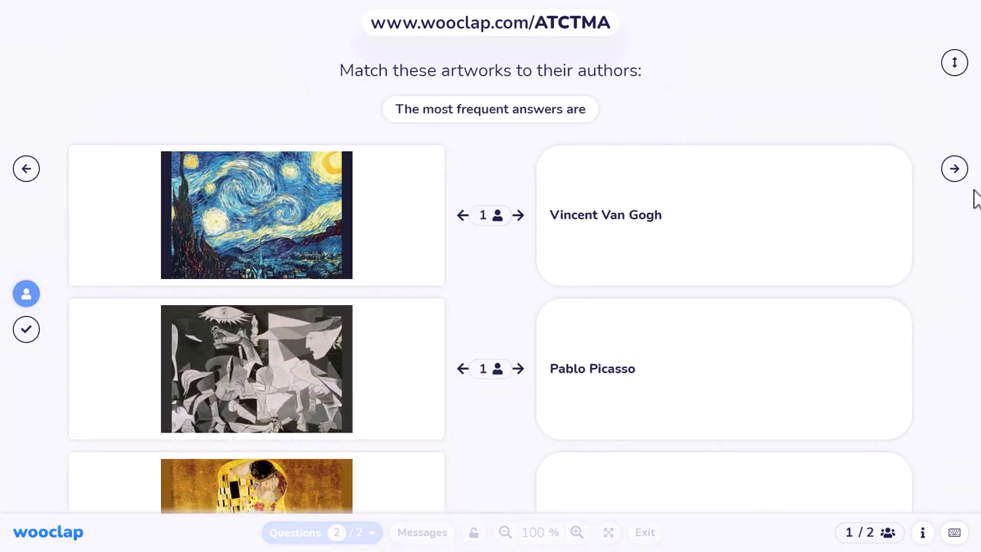
click(26, 295)
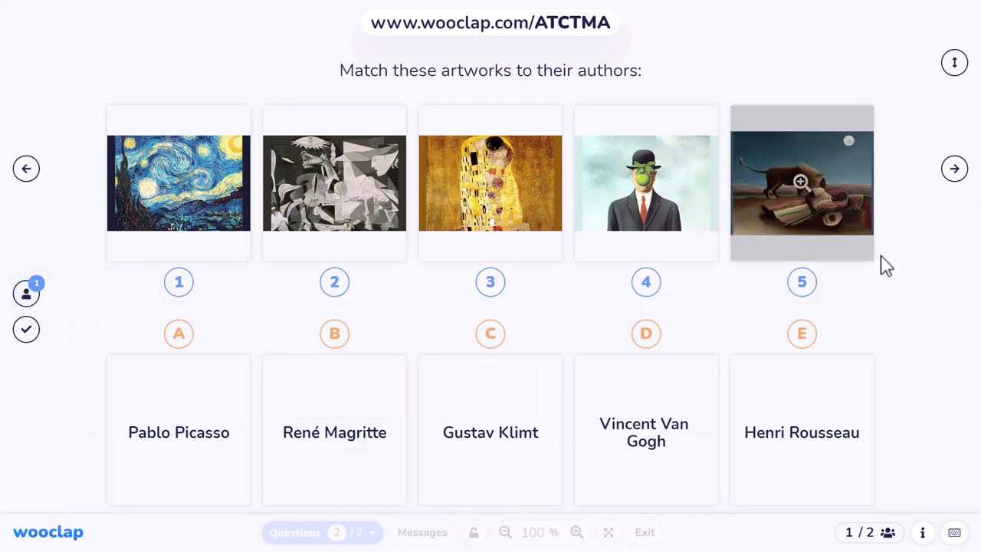
- Bring the presentation back to "Where are you from?" and, as participant, mark Great Britain on the map and submit the answer
click(955, 170)
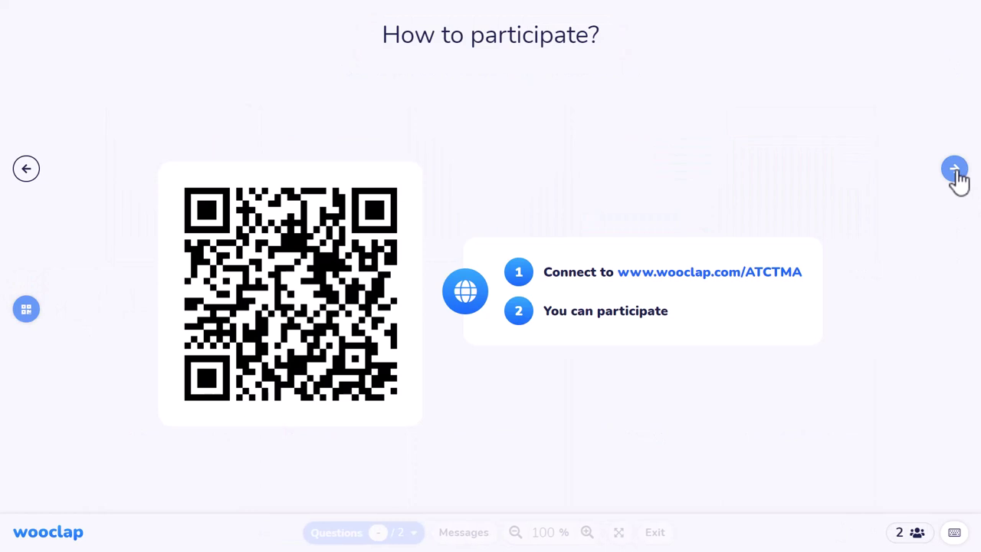
click(26, 170)
click(26, 170)
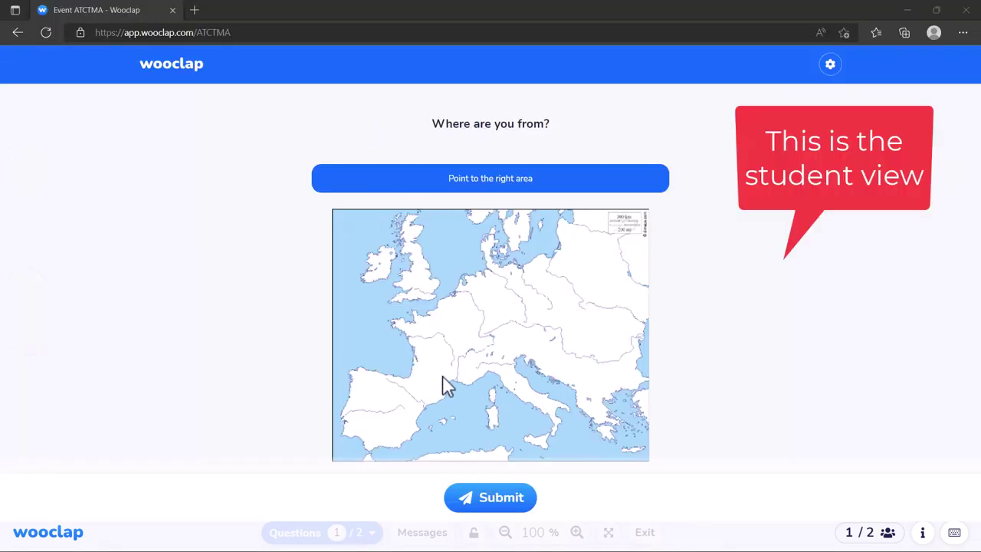
click(421, 286)
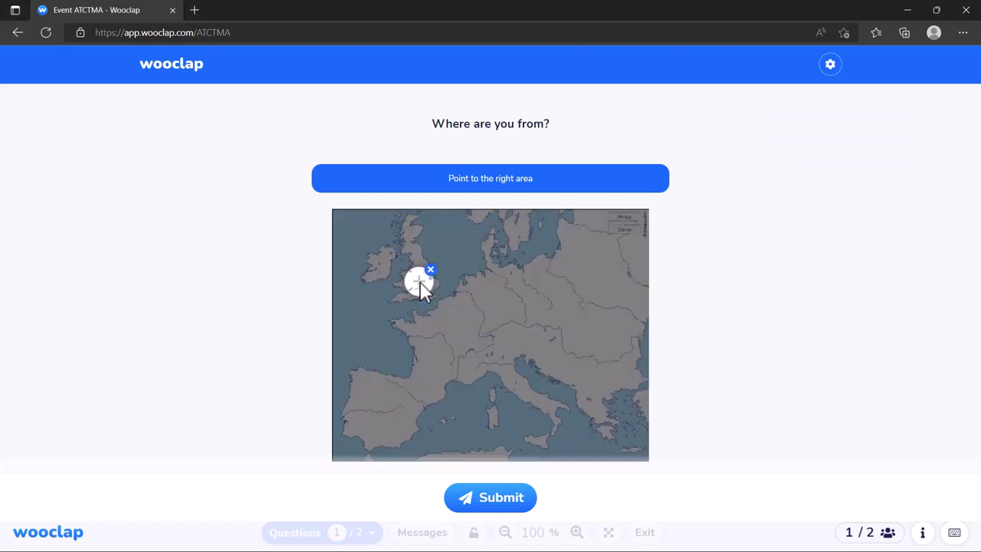
click(494, 502)
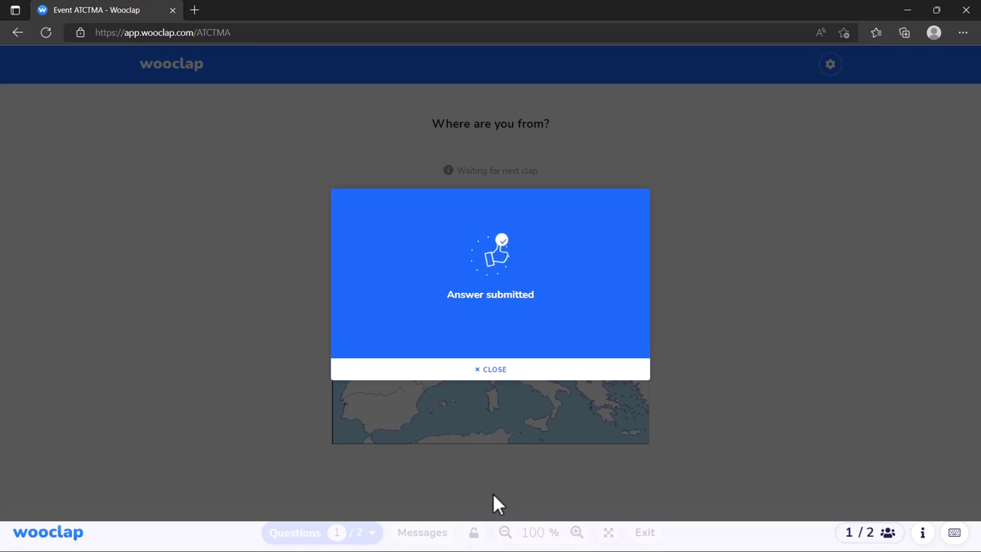
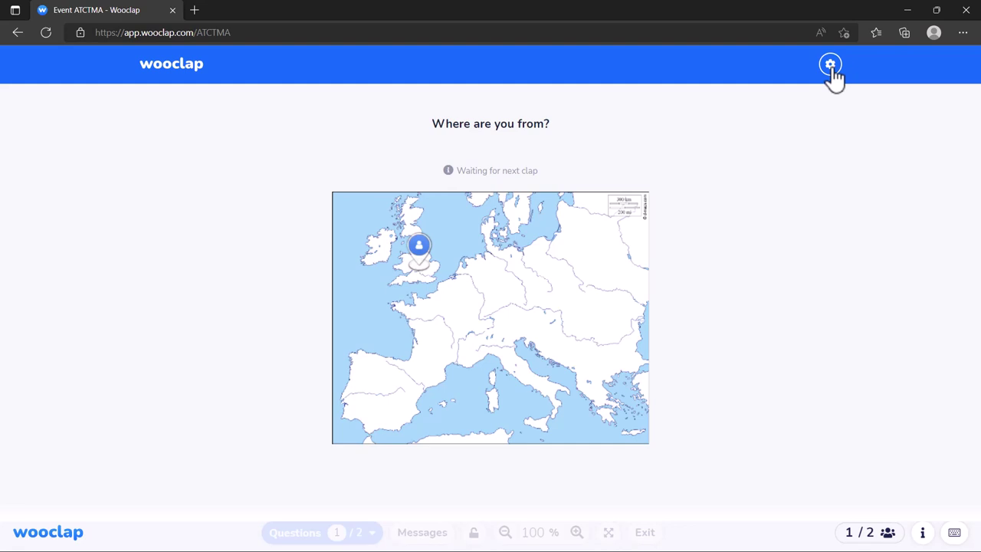
- Enter the participant's display name for this session in the participant settings and save it
click(831, 66)
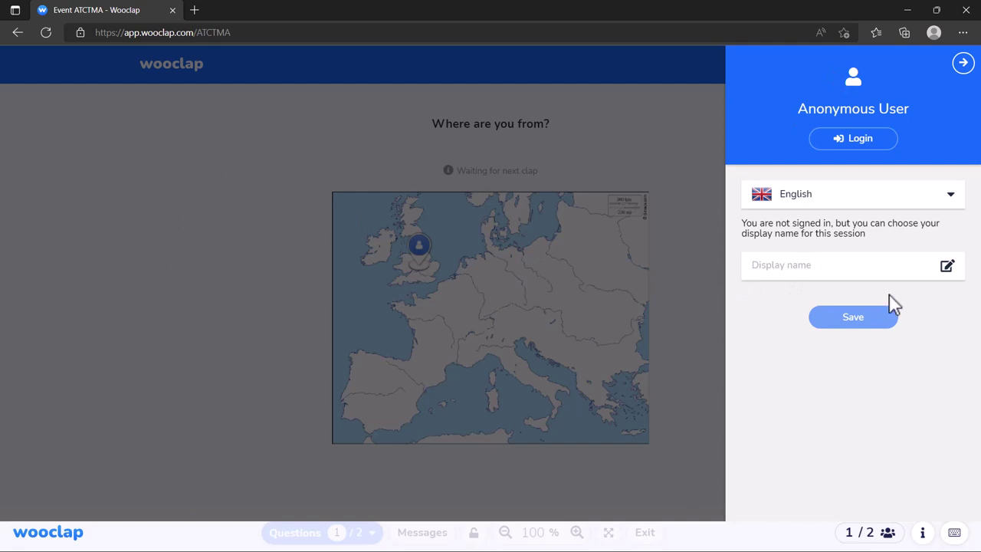
click(793, 265)
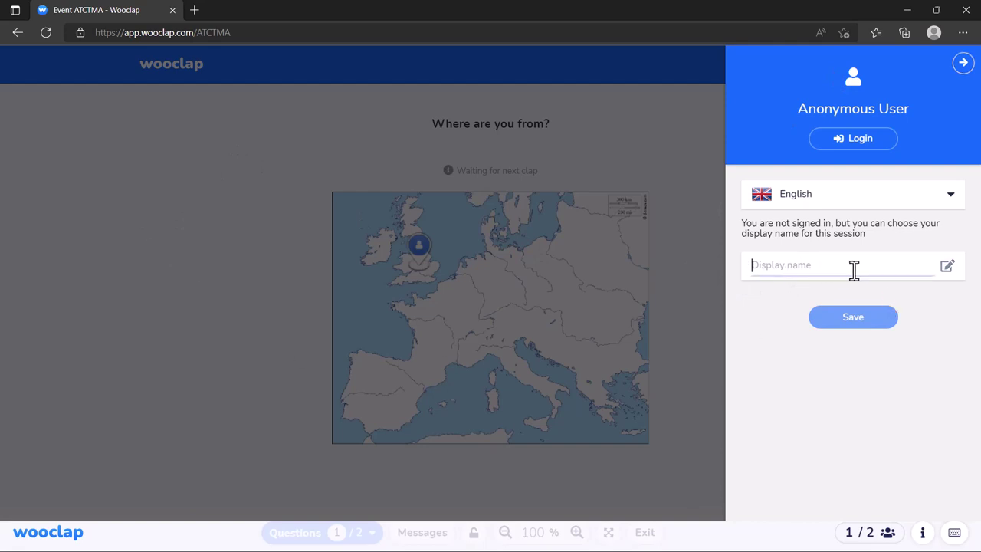
text(Russell)
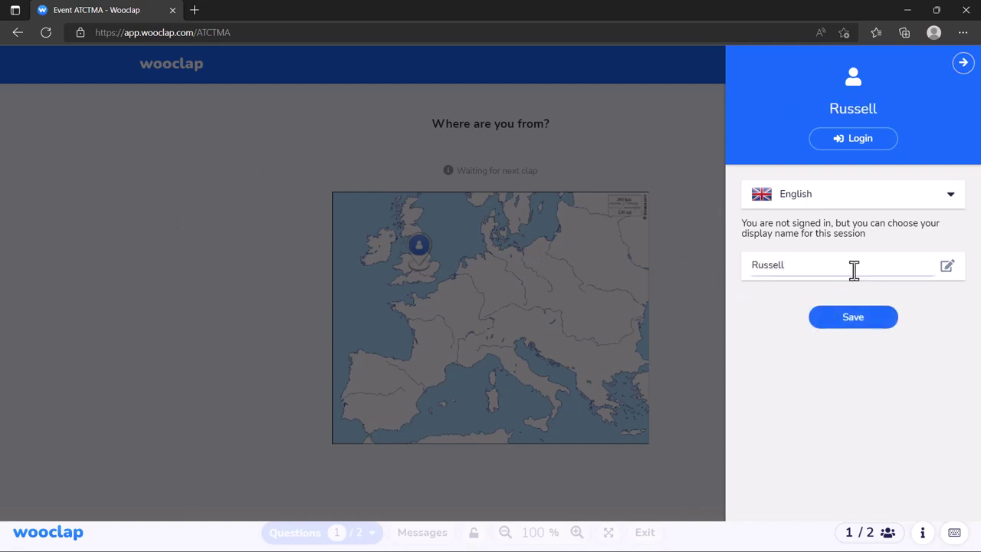
click(858, 322)
click(854, 325)
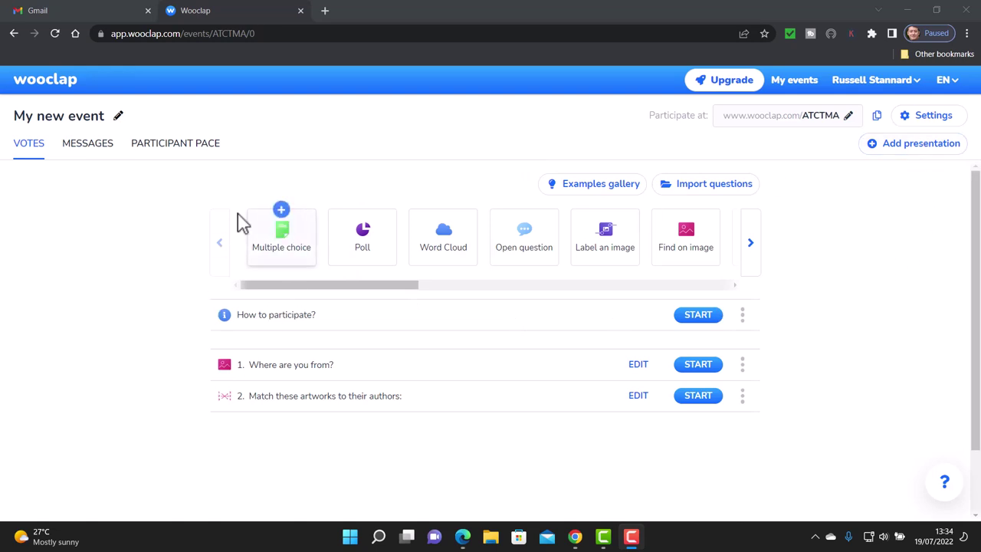
- In the event's settings, turn on "Participant username" and turn off "Results visible by default"
click(933, 116)
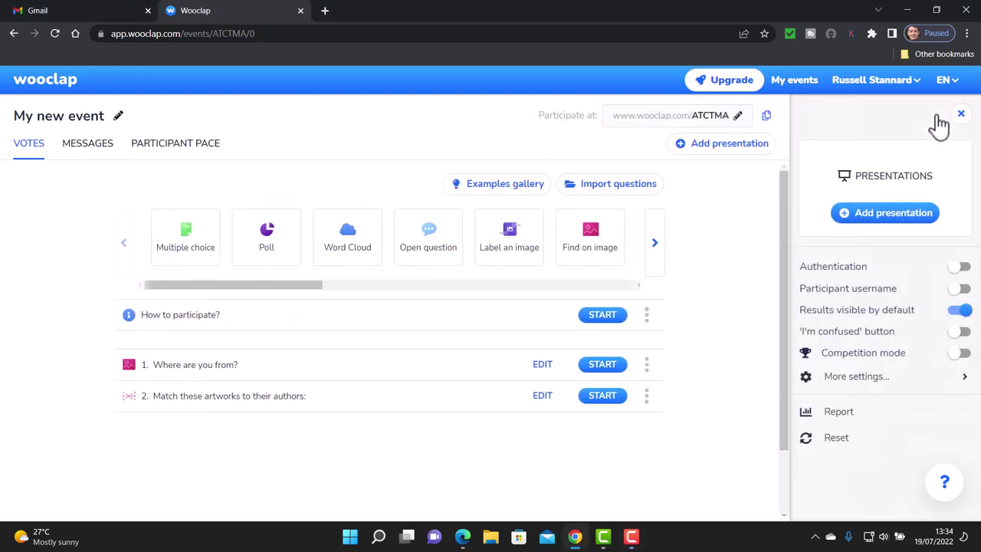
click(960, 288)
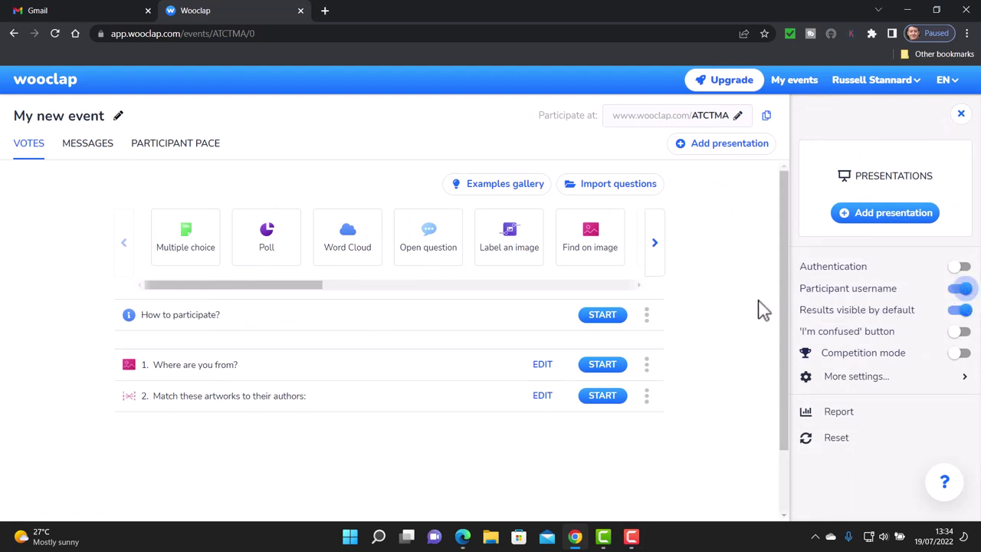
click(961, 311)
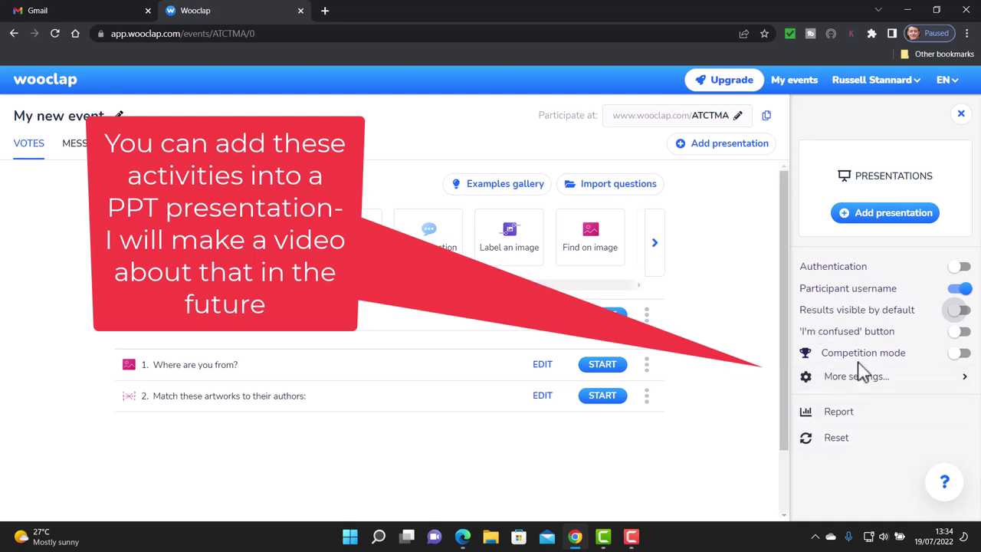
- Try out the "'I'm confused' button" and "Competition mode" settings, switching each on and back off
click(963, 332)
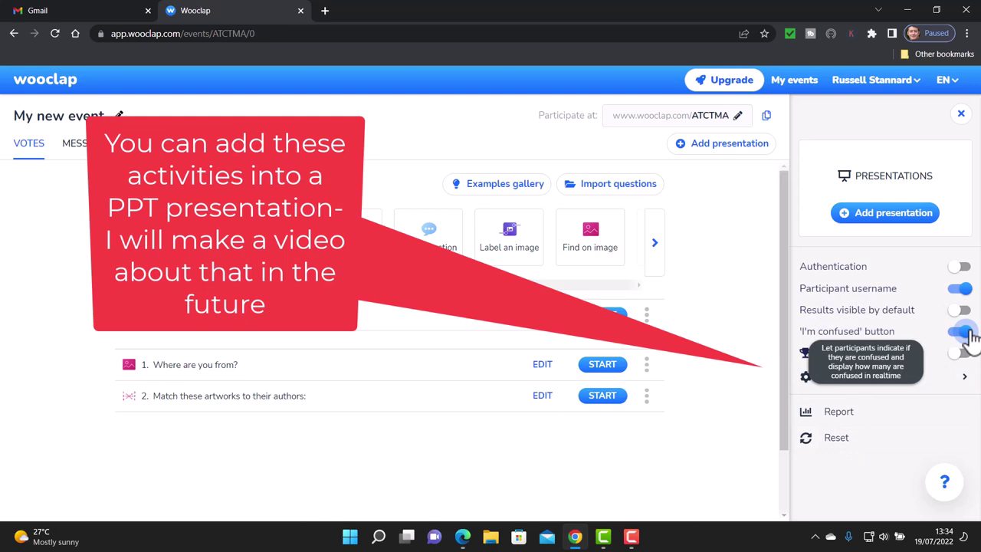
click(964, 333)
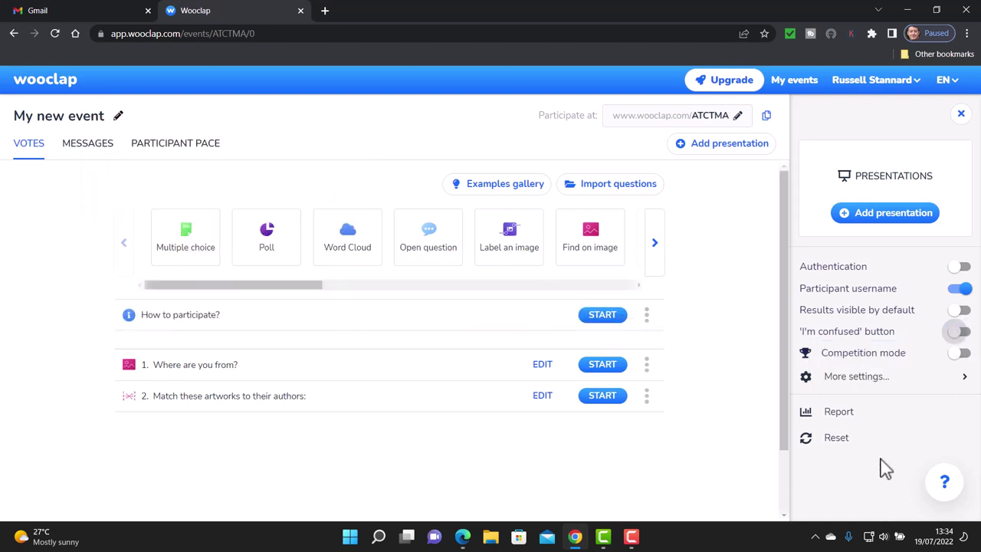
click(963, 354)
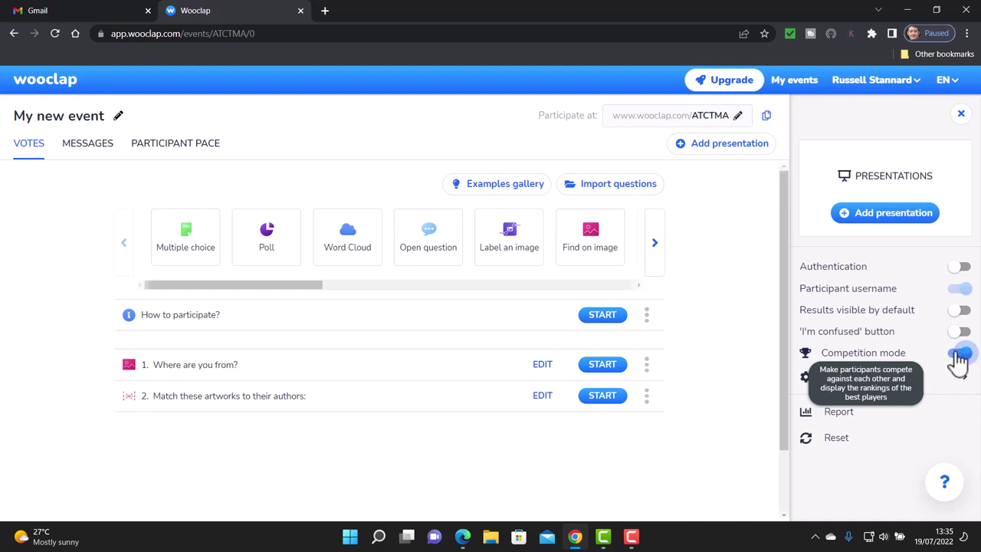
click(961, 355)
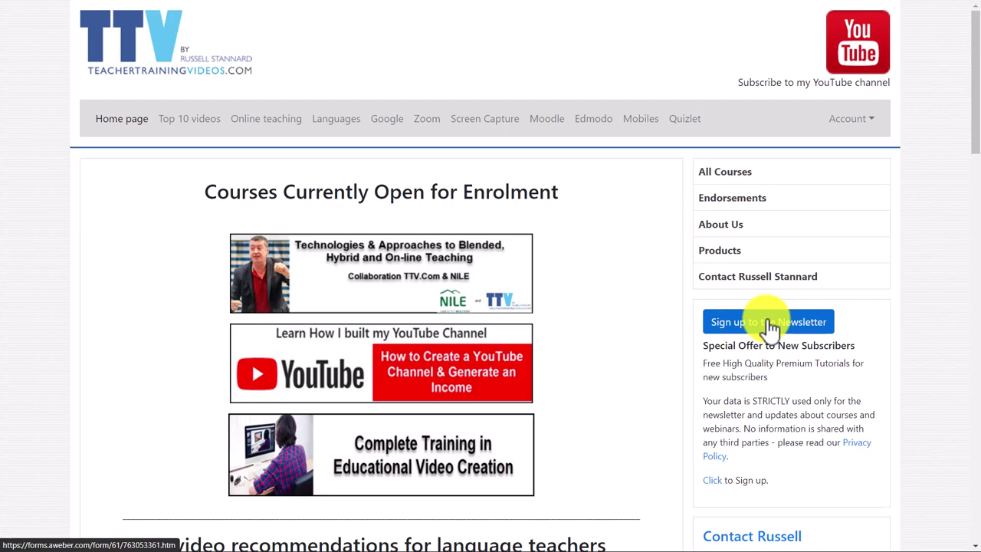
mouse_move(972, 123)
mouse_down()
mouse_move(968, 513)
mouse_move(973, 124)
mouse_up()
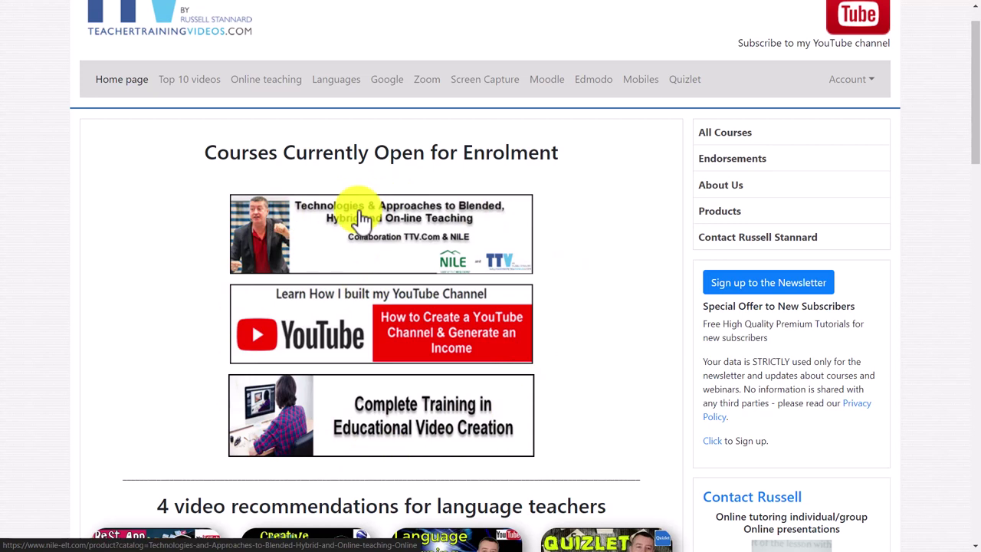
scroll(959, 68, up, 1)
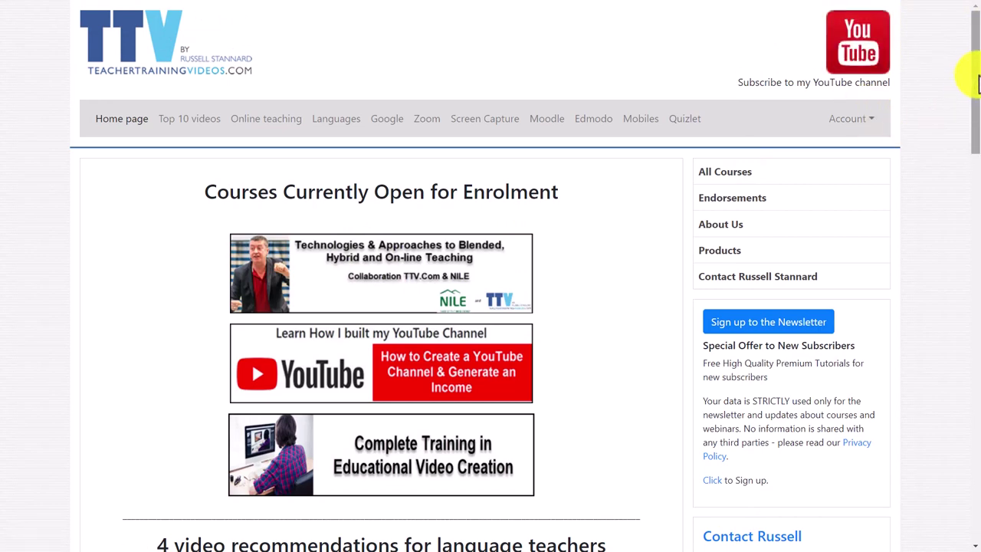
drag(972, 60, 972, 161)
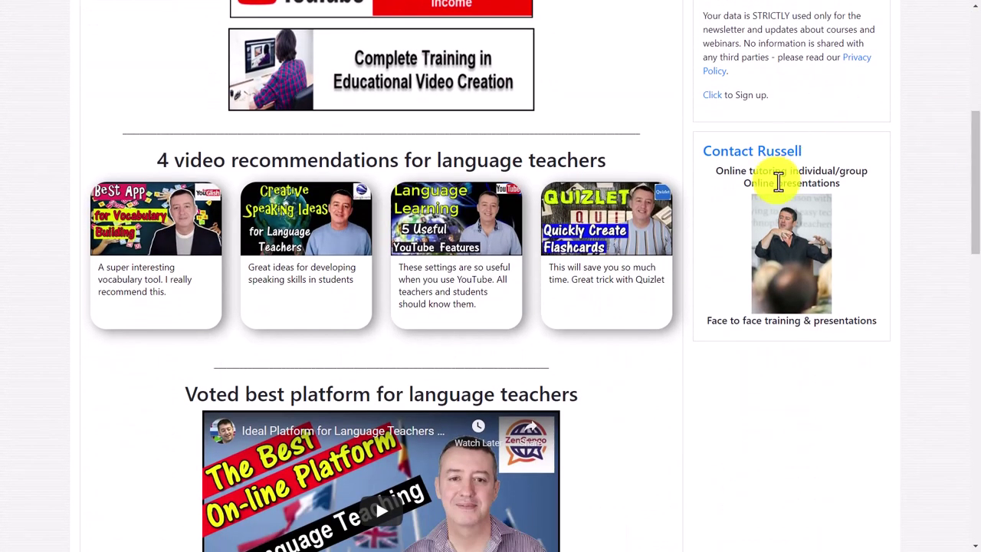